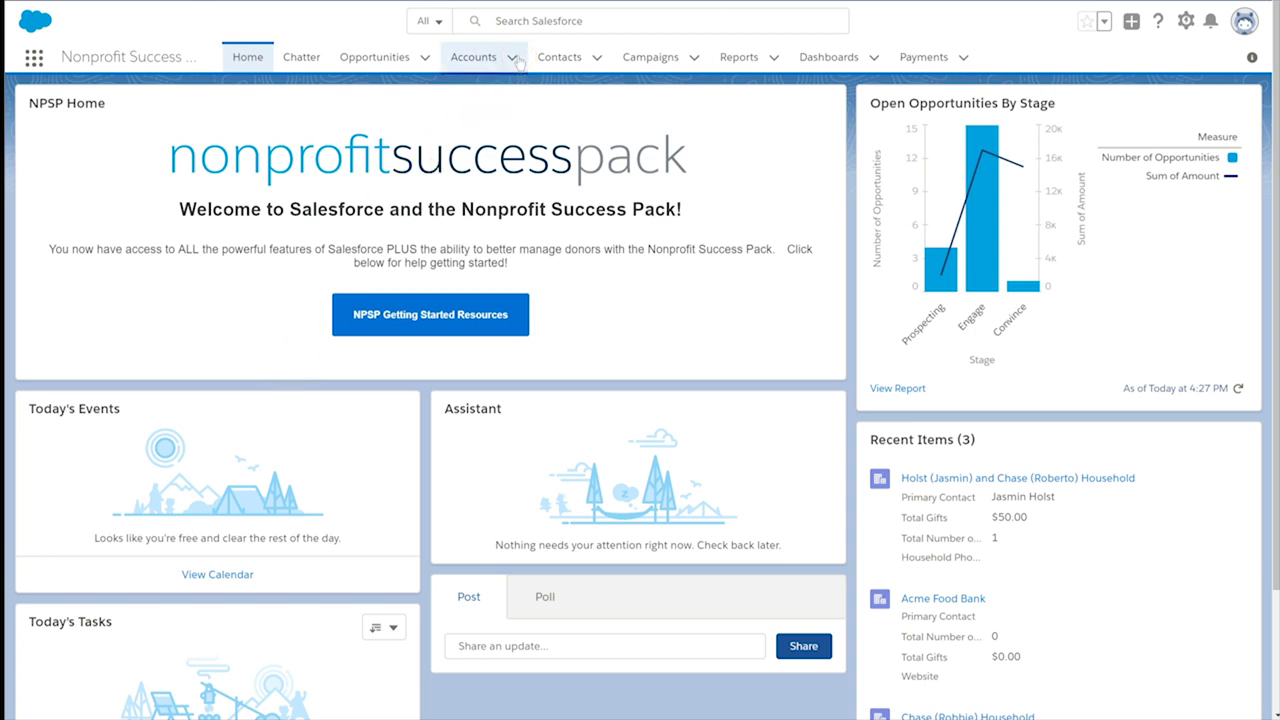
Open the Acme Food Bank account record from the recent Accounts list
{"action": "left_click", "coordinate": [513, 58]}
{"action": "left_click", "coordinate": [508, 134]}
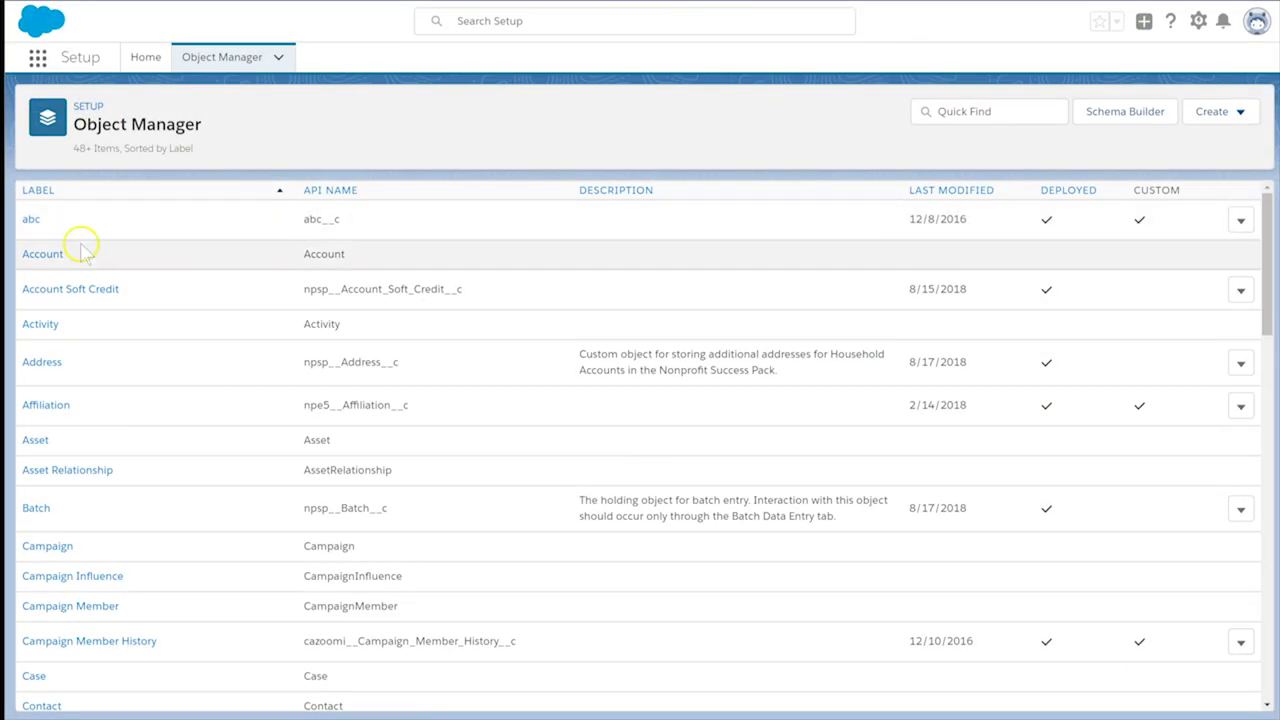
Start a new Currency custom field on the Account object
{"action": "left_click", "coordinate": [46, 254]}
{"action": "left_click", "coordinate": [126, 220]}
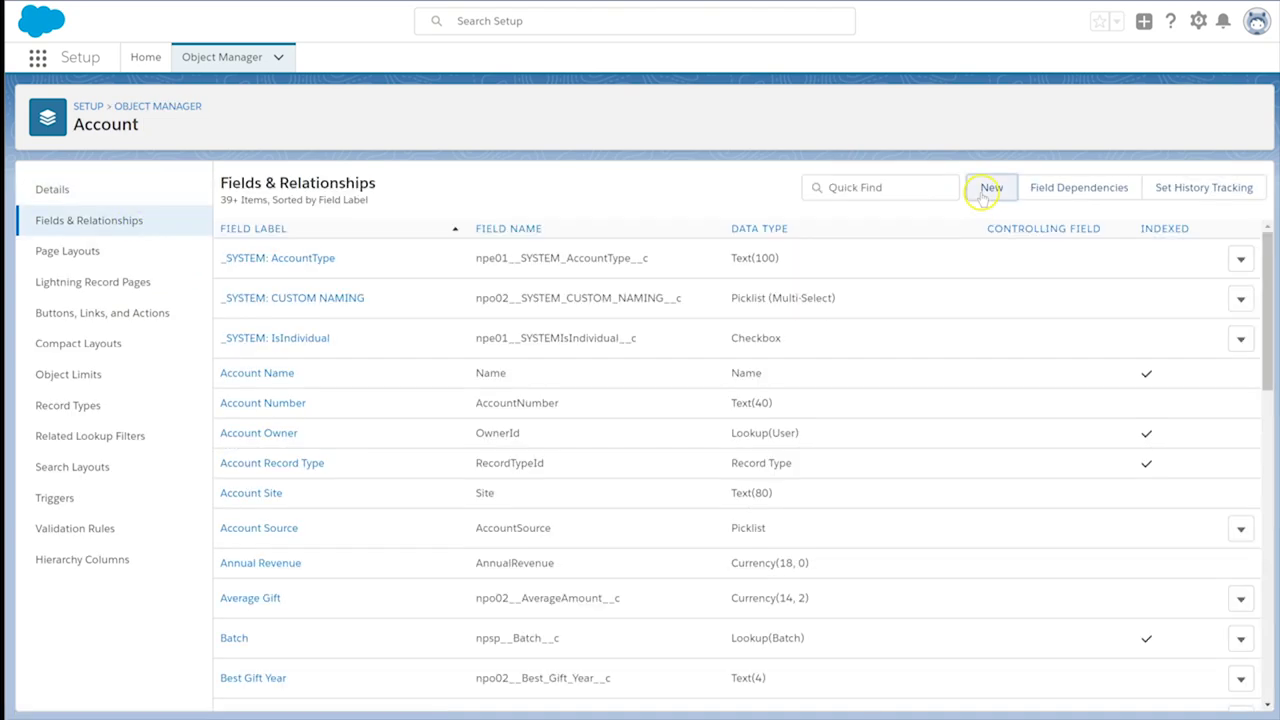
{"action": "left_click", "coordinate": [991, 188]}
{"action": "left_click", "coordinate": [270, 580]}
{"action": "left_click", "coordinate": [1190, 268]}
Label the field Total In-Kind Gifts, with length 16, 2 decimals and an in-kind description
{"action": "left_click", "coordinate": [490, 303]}
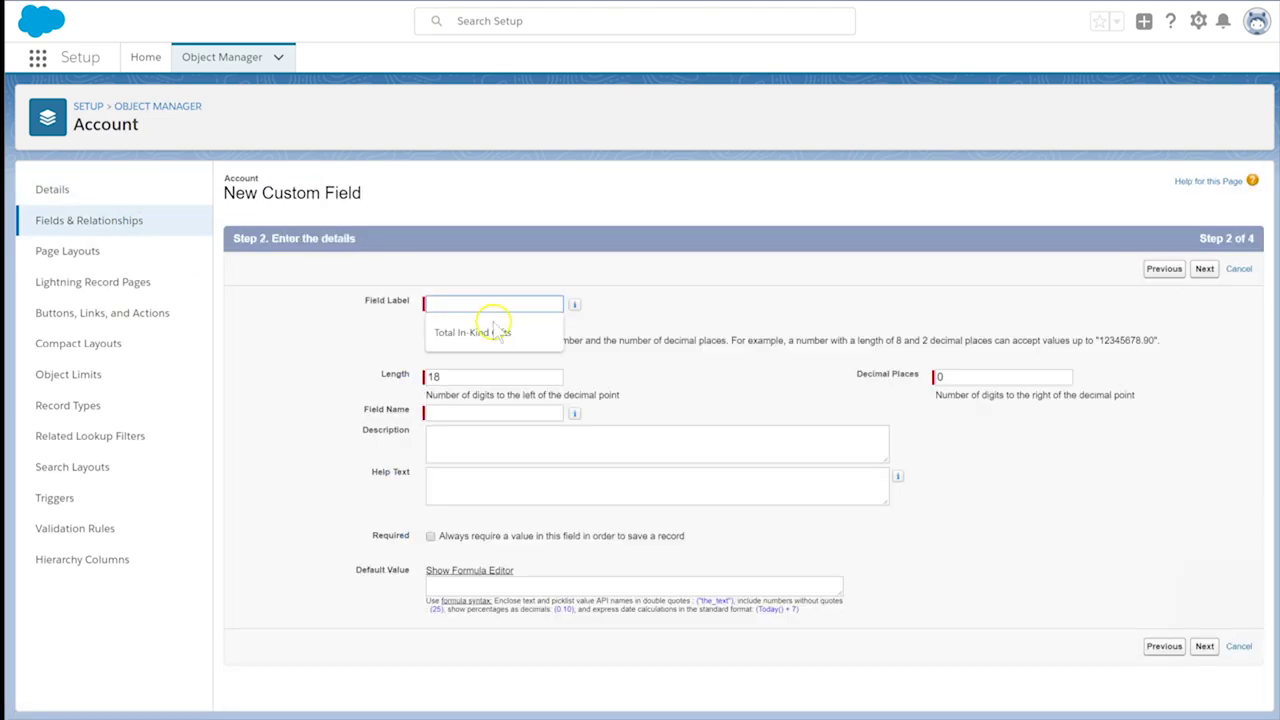
{"action": "left_click", "coordinate": [490, 325]}
{"action": "double_click", "coordinate": [523, 377]}
{"action": "type", "text": "16"}
{"action": "key", "text": "Tab"}
{"action": "type", "text": "2"}
{"action": "left_click", "coordinate": [655, 444]}
{"action": "type", "text": "Total Related Opportunities with In-Kind Record type Calculated using NPSP customize-able rollups\tThe total given as a hard credit with an in-kind record type"}
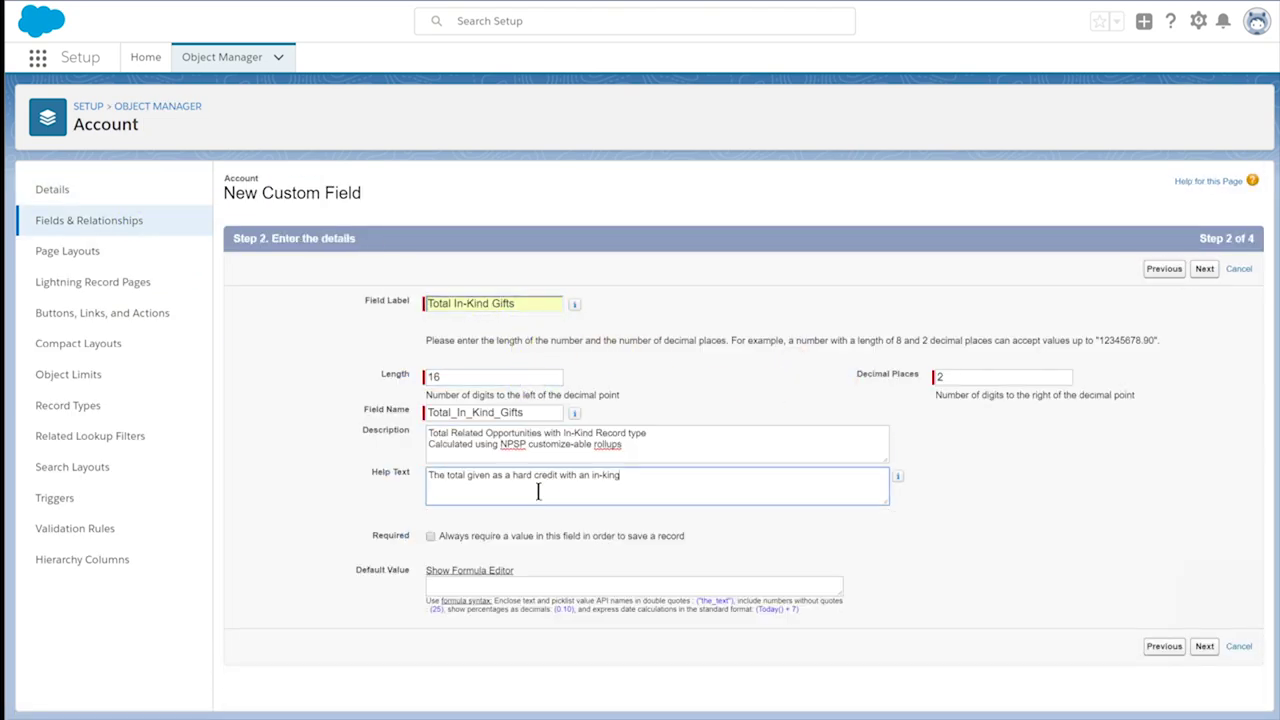
Accept field-level security and place the field below the Donation Totals section
{"action": "left_click", "coordinate": [1203, 269]}
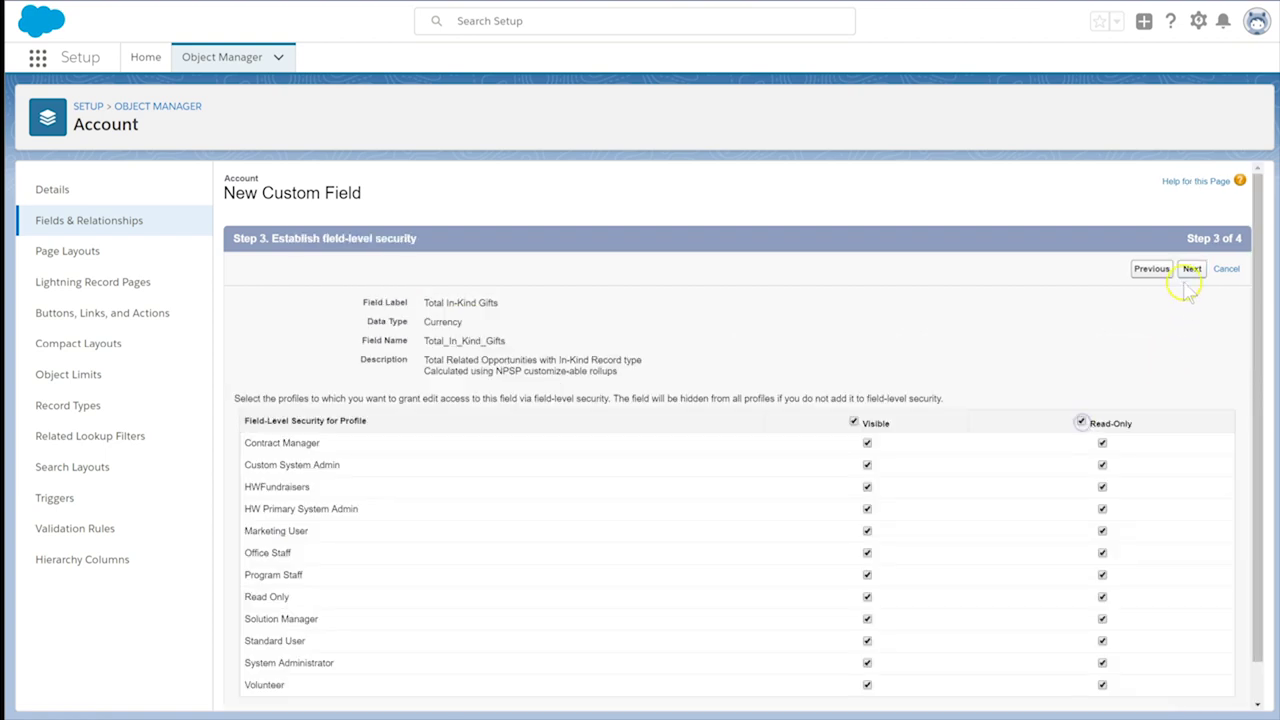
{"action": "left_click", "coordinate": [1192, 270]}
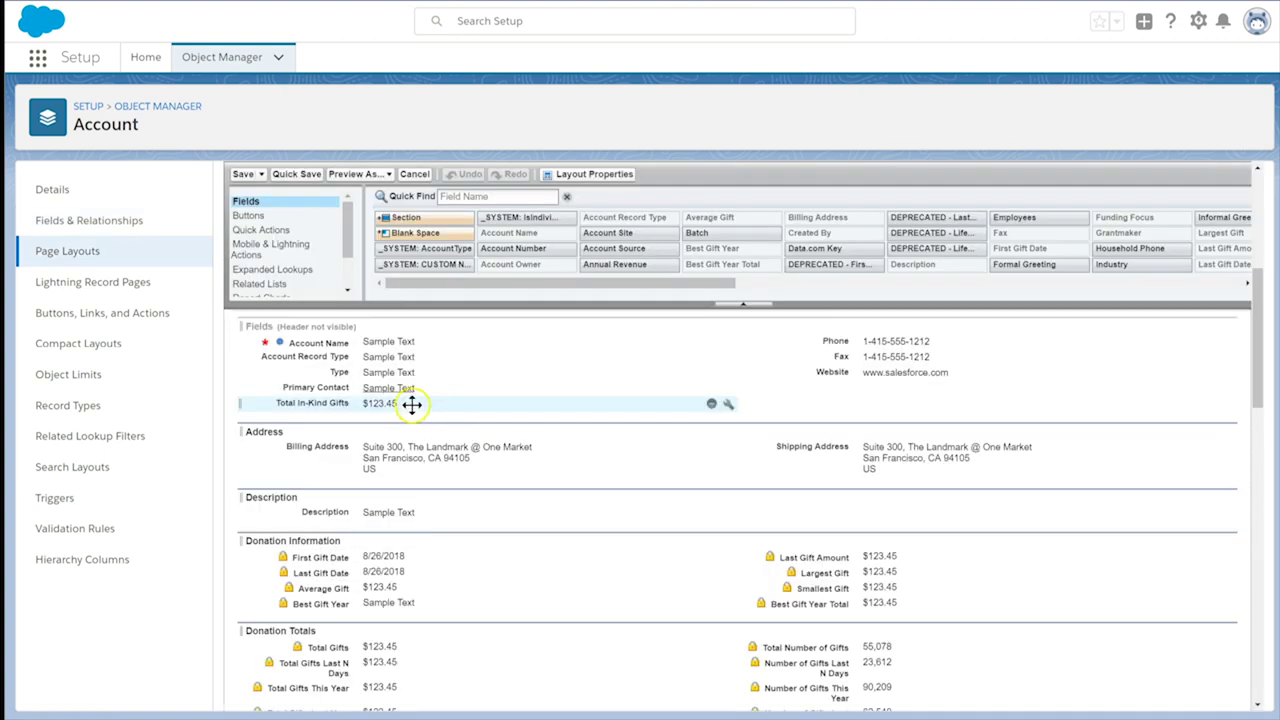
{"action": "left_click_drag", "start_coordinate": [414, 403], "coordinate": [535, 570]}
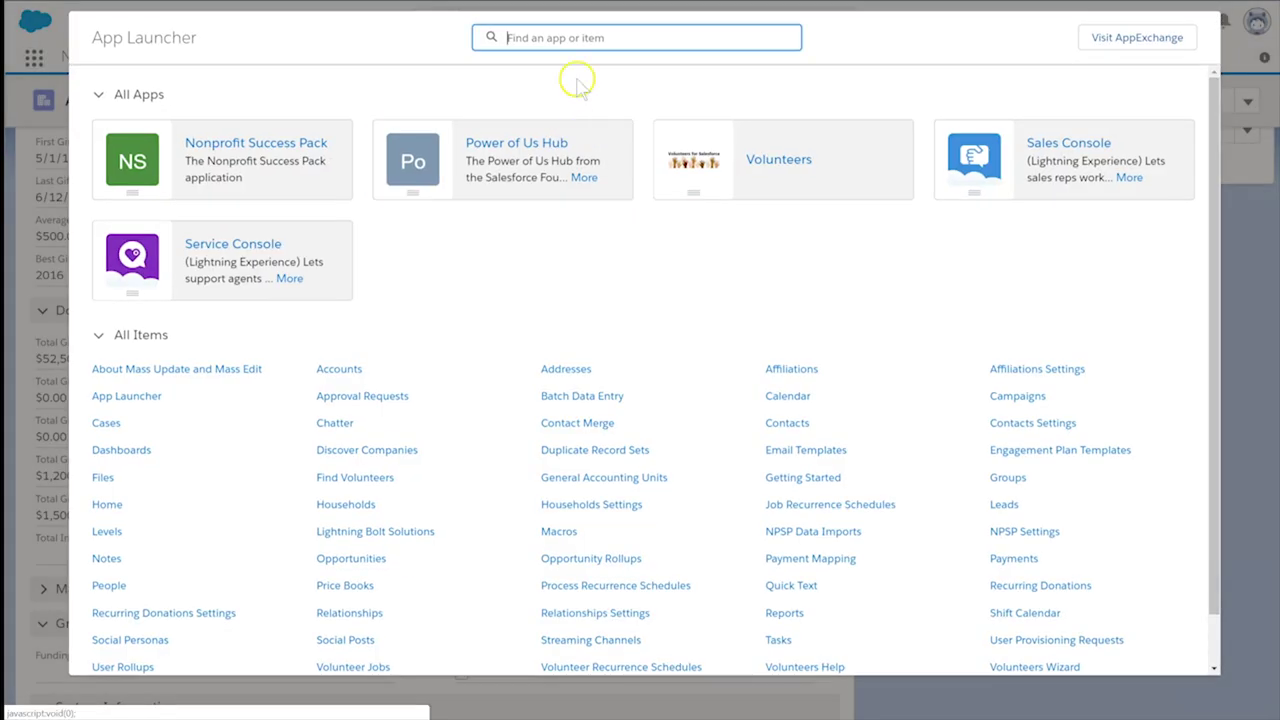
Enable Customizable Rollups under NPSP Settings > Donations and open the rollups configuration
{"action": "type", "text": "npsp"}
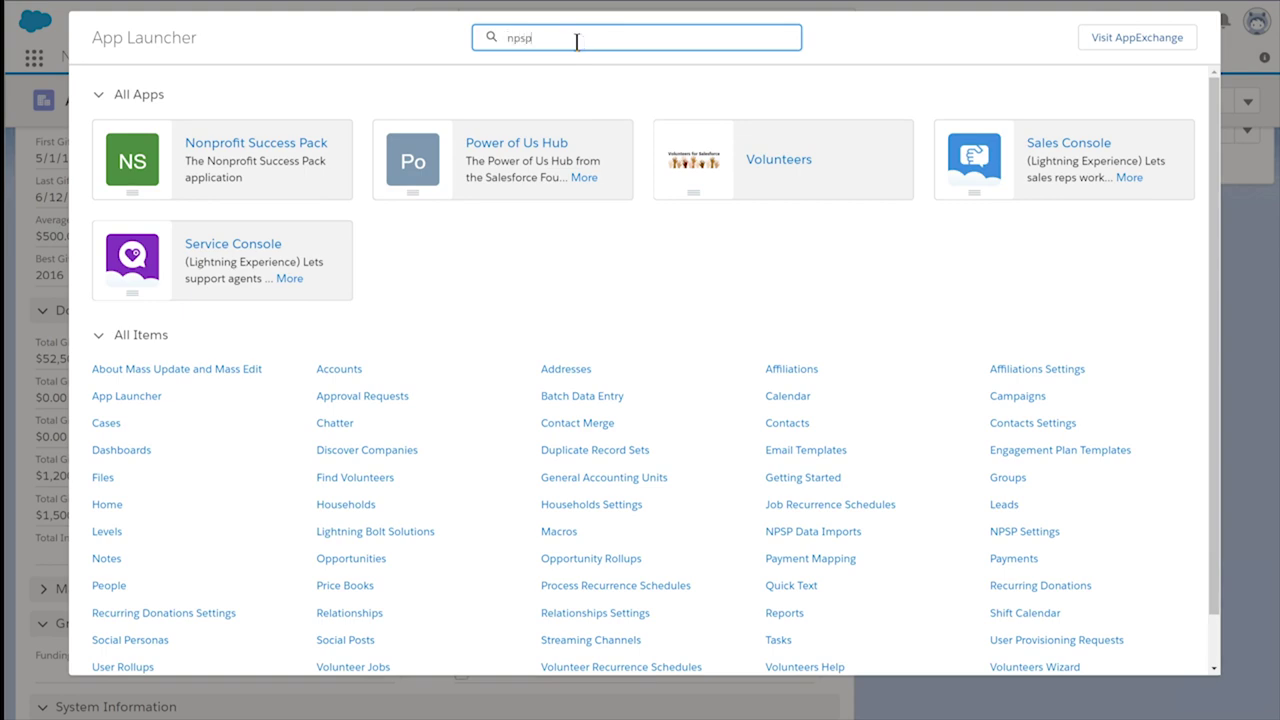
{"action": "left_click", "coordinate": [371, 177]}
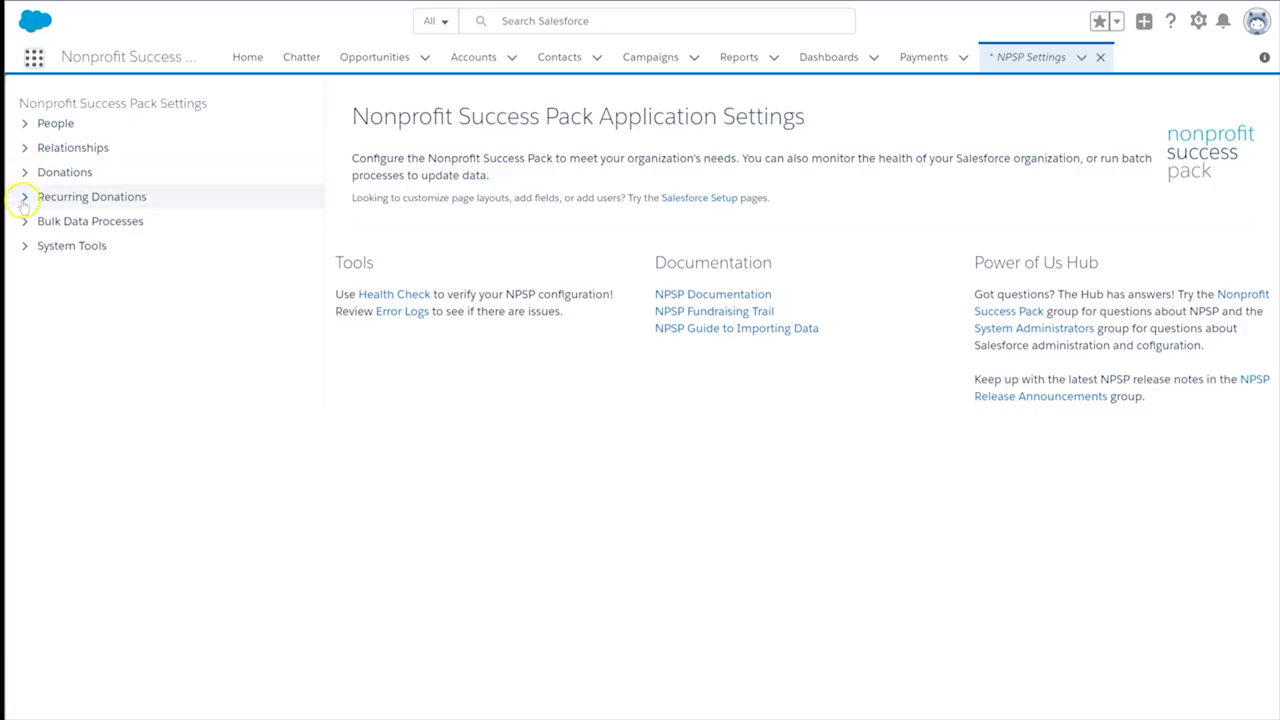
{"action": "left_click", "coordinate": [24, 172]}
{"action": "left_click", "coordinate": [96, 441]}
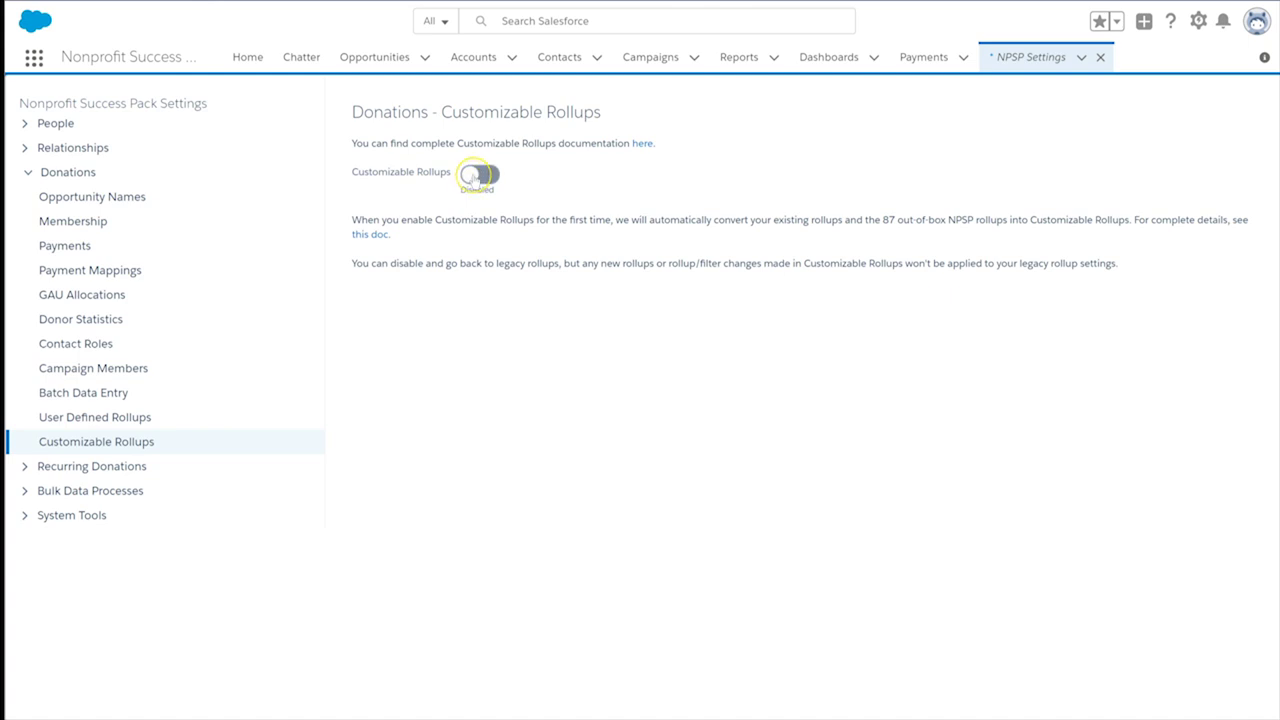
{"action": "left_click", "coordinate": [473, 177]}
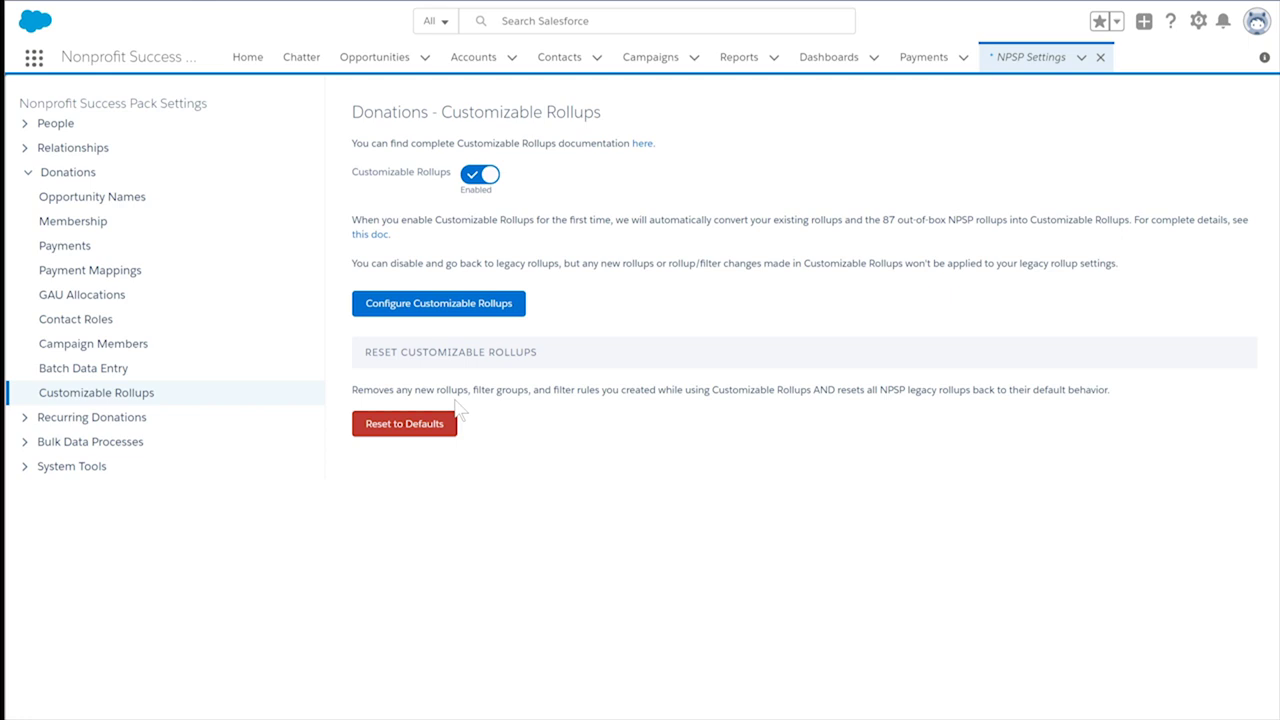
{"action": "left_click", "coordinate": [468, 310]}
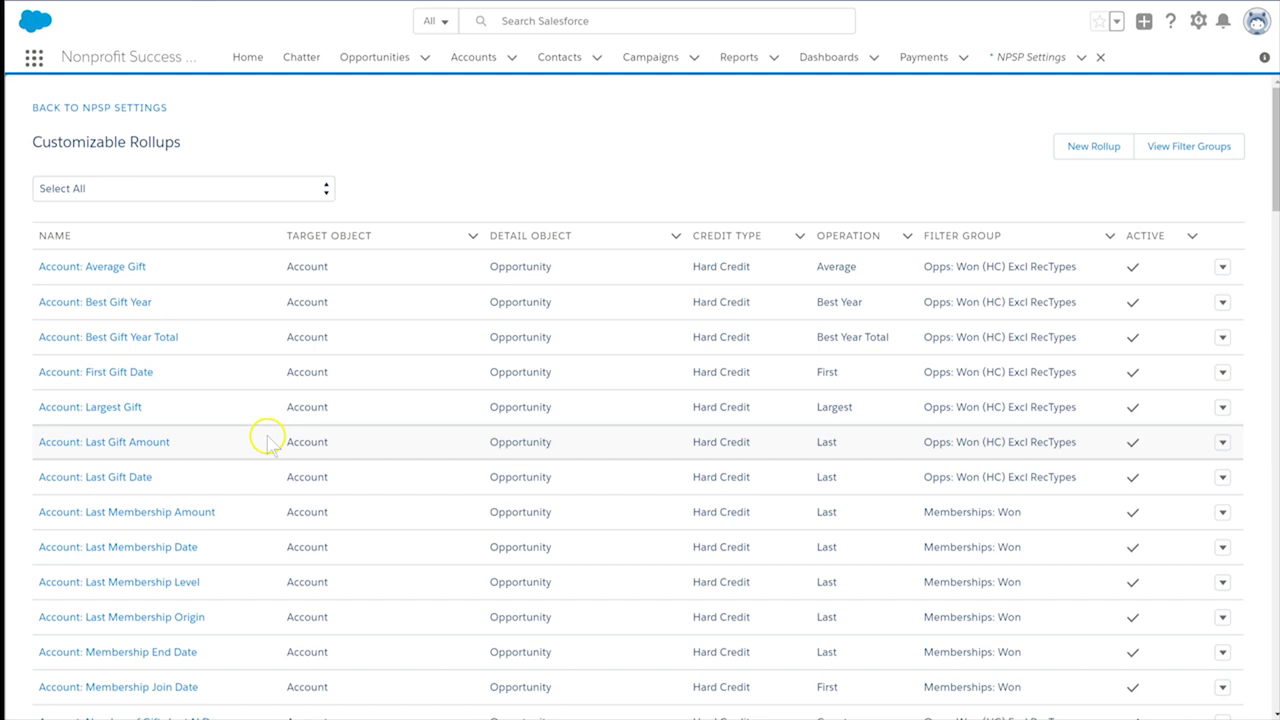
Start a new filter group named Opps: Won(HC) In-Kind Account with its hard-credit description
{"action": "left_click", "coordinate": [1182, 150]}
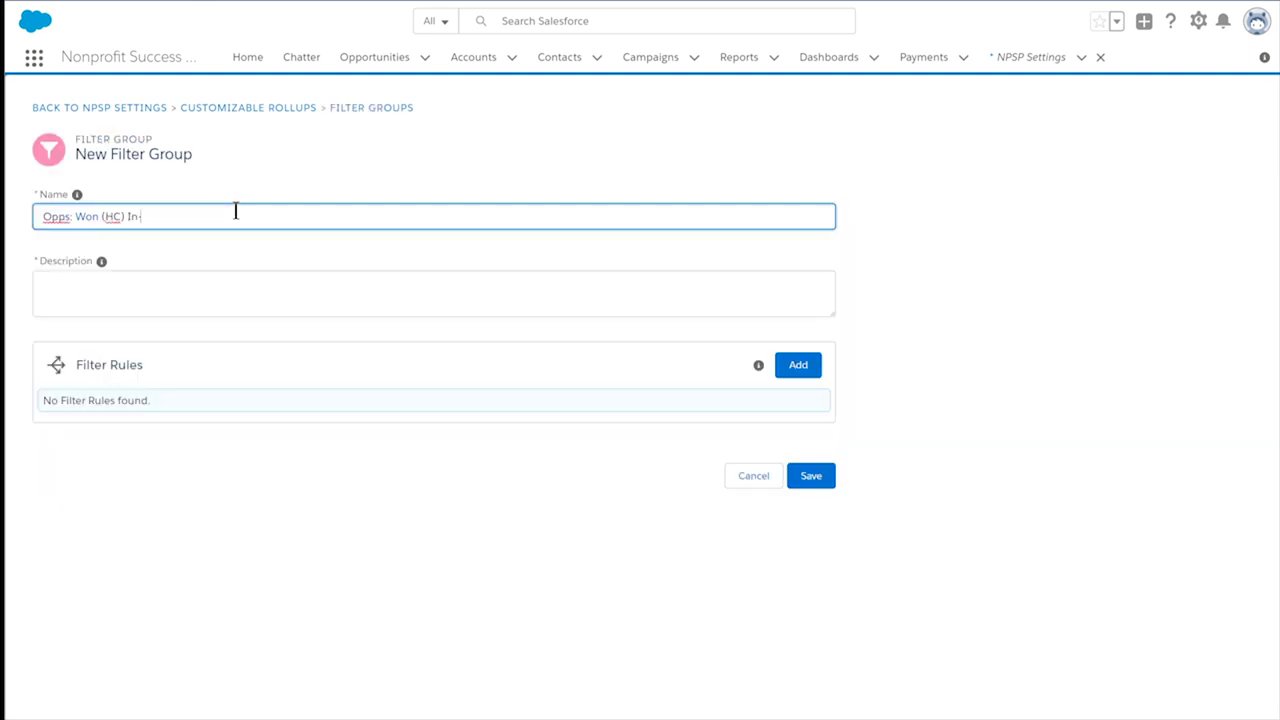
{"action": "type", "text": "Kind Account"}
{"action": "type", "text": "y"}
{"action": "type", "text": "pe"}
{"action": "type", "text": " H"}
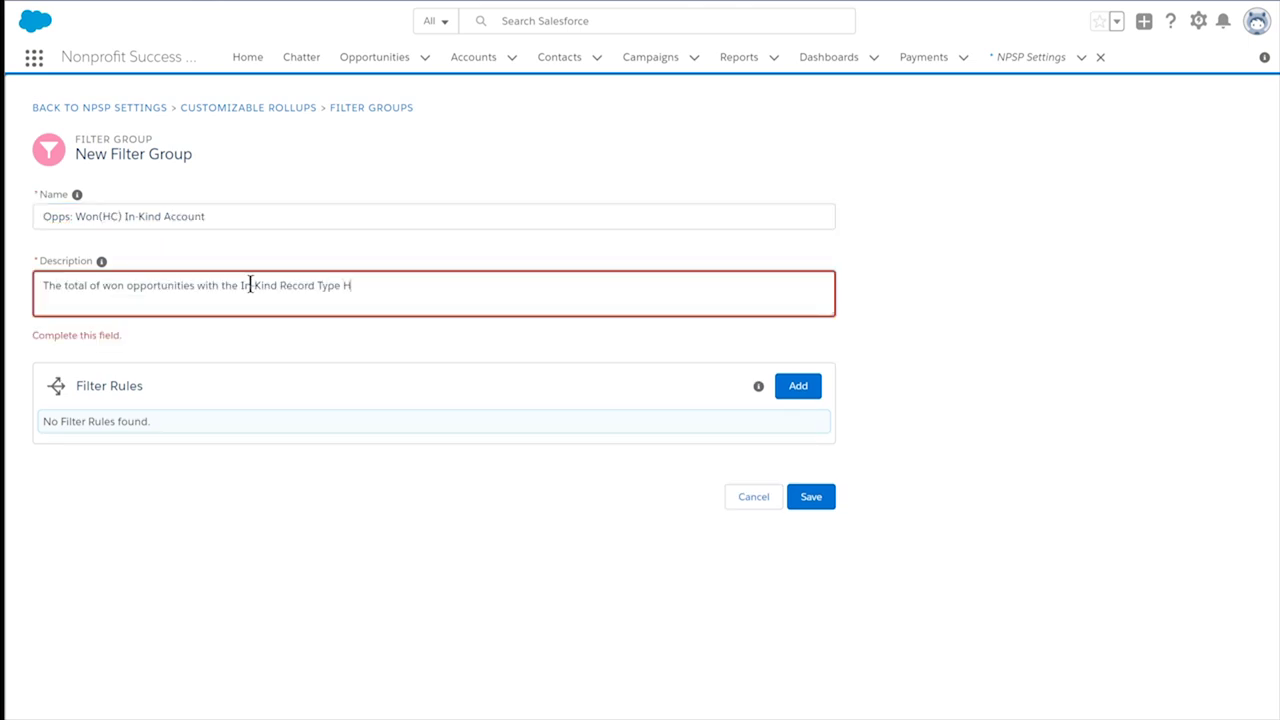
{"action": "type", "text": "ard Credit"}
Add a rule requiring Record Type ID Equals In-Kind Gift
{"action": "left_click", "coordinate": [797, 386]}
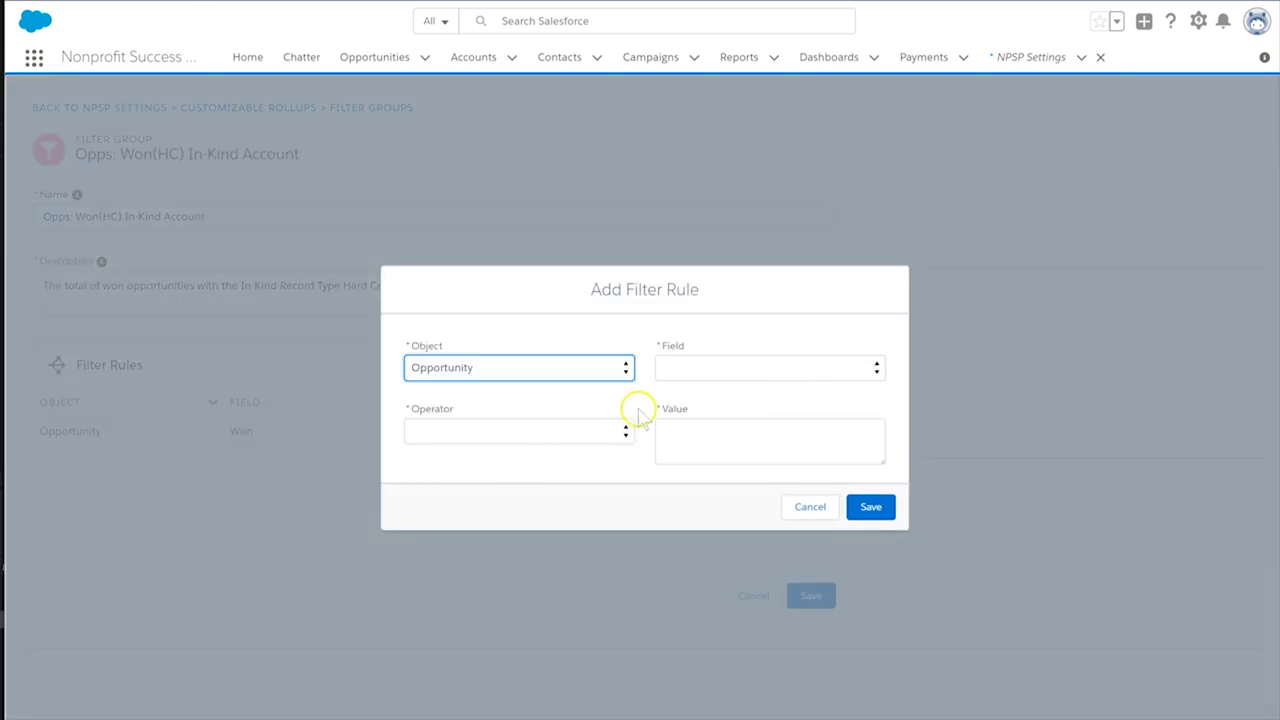
{"action": "left_click", "coordinate": [770, 368]}
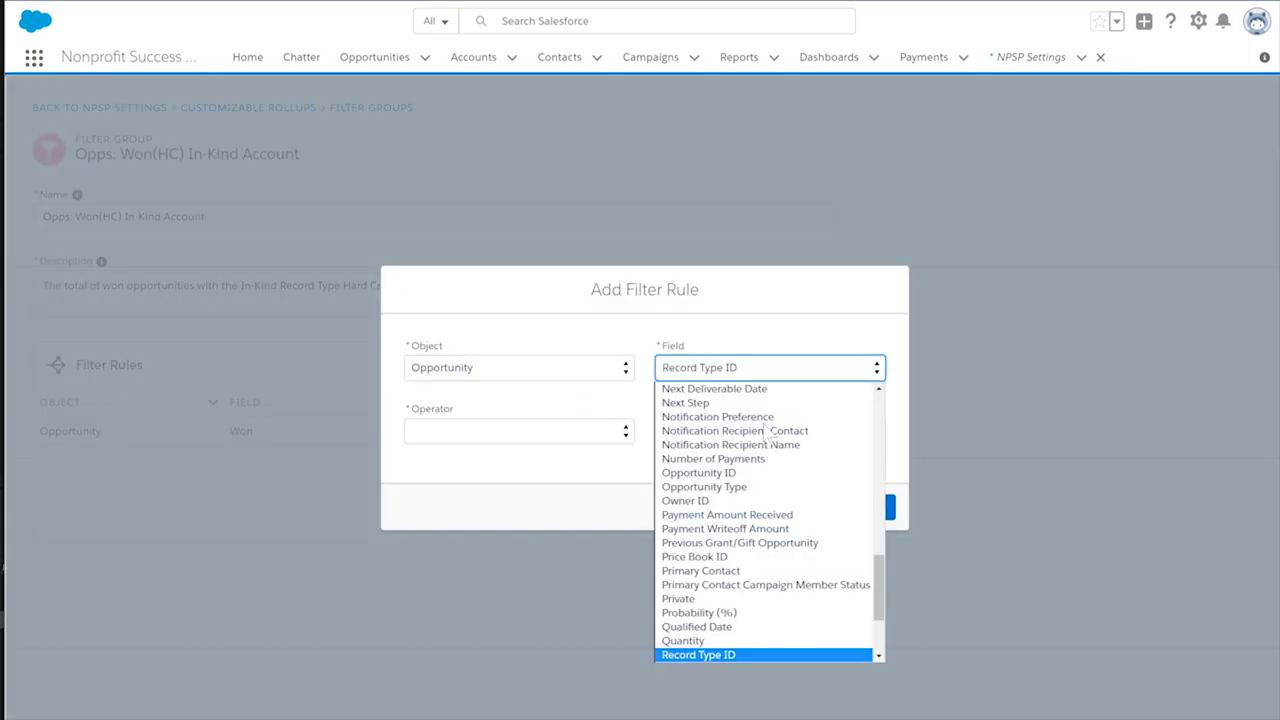
{"action": "left_click", "coordinate": [700, 653]}
{"action": "left_click", "coordinate": [518, 431]}
{"action": "left_click", "coordinate": [429, 463]}
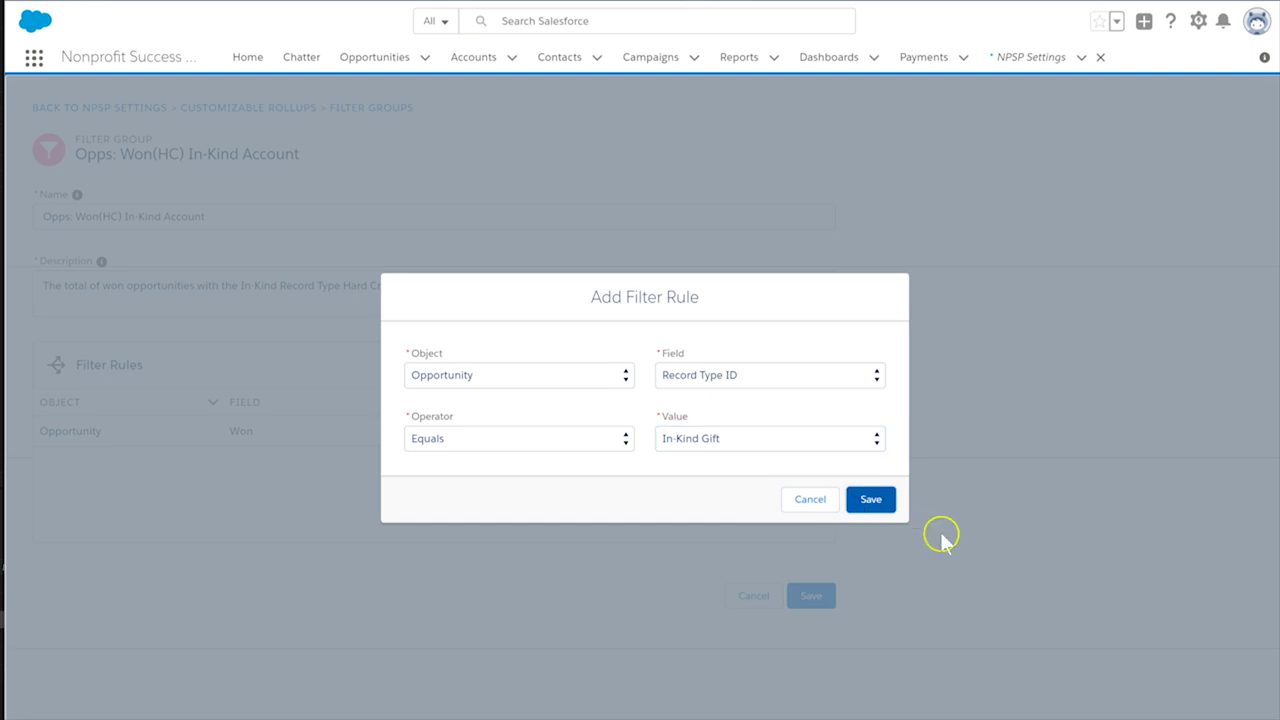
Add a Won Equals true rule and save the filter group
{"action": "left_click", "coordinate": [700, 370]}
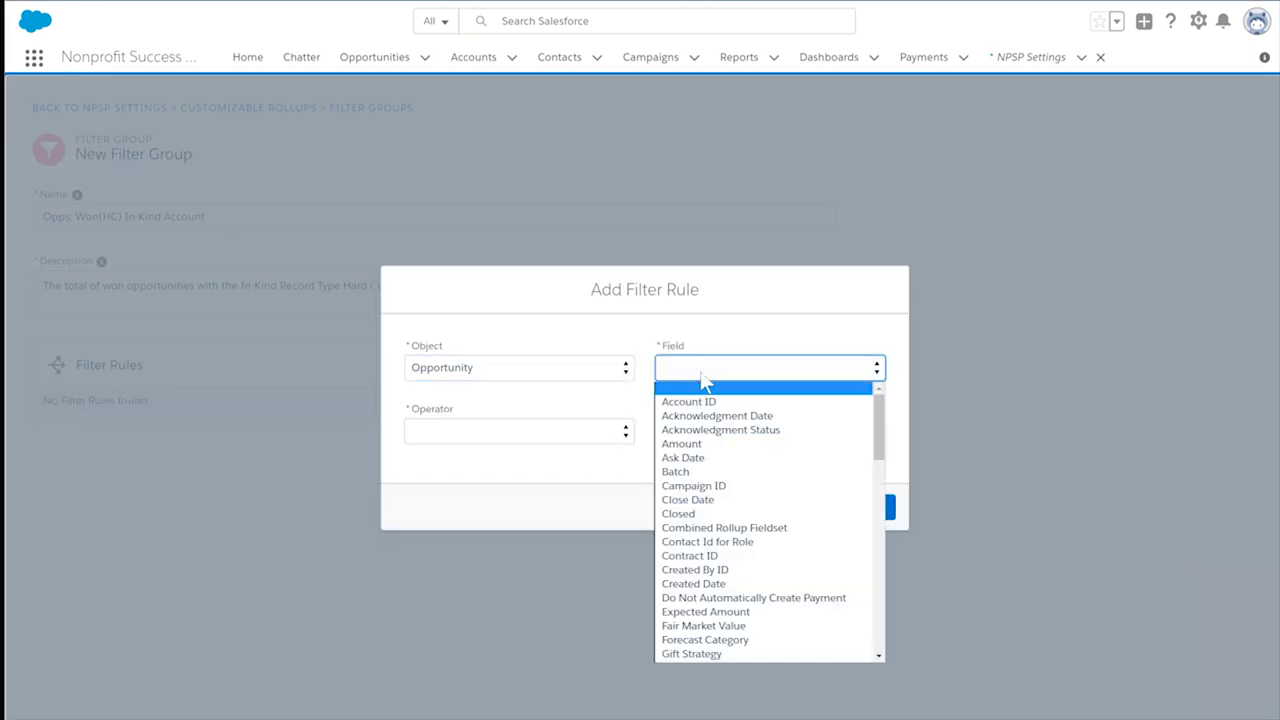
{"action": "key", "text": "w"}
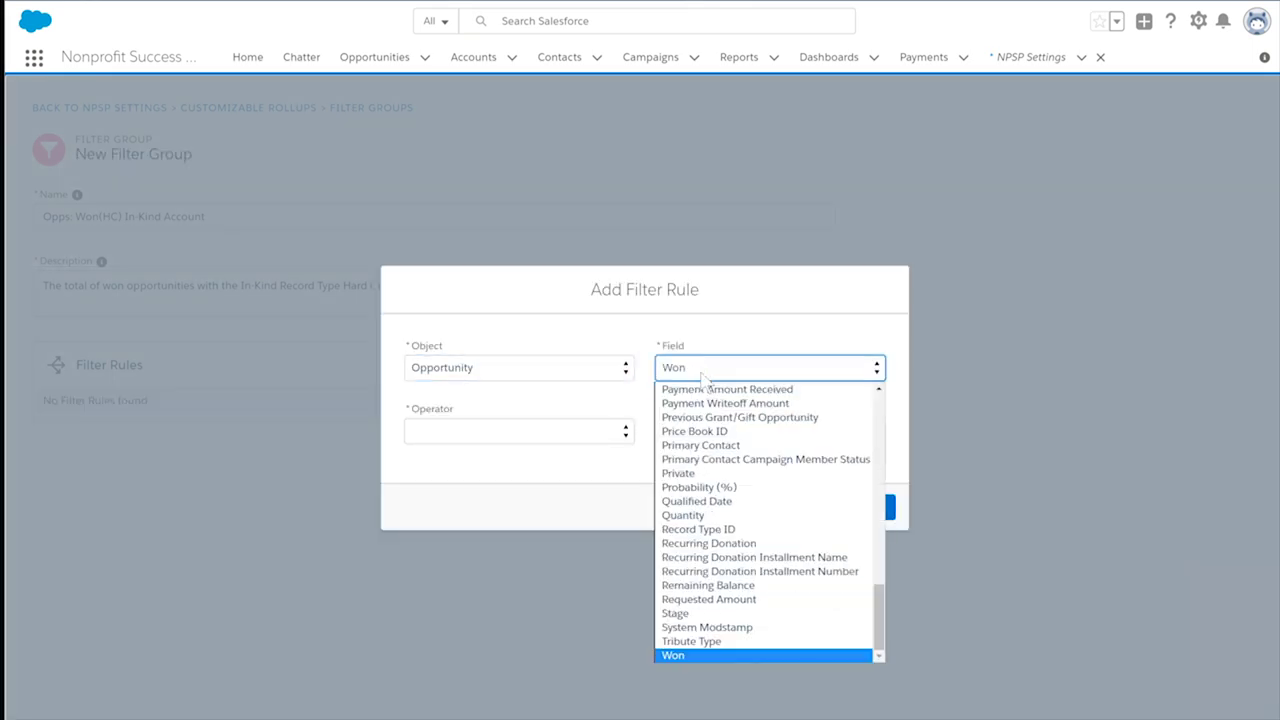
{"action": "key", "text": "Return"}
{"action": "left_click", "coordinate": [531, 428]}
{"action": "left_click", "coordinate": [525, 465]}
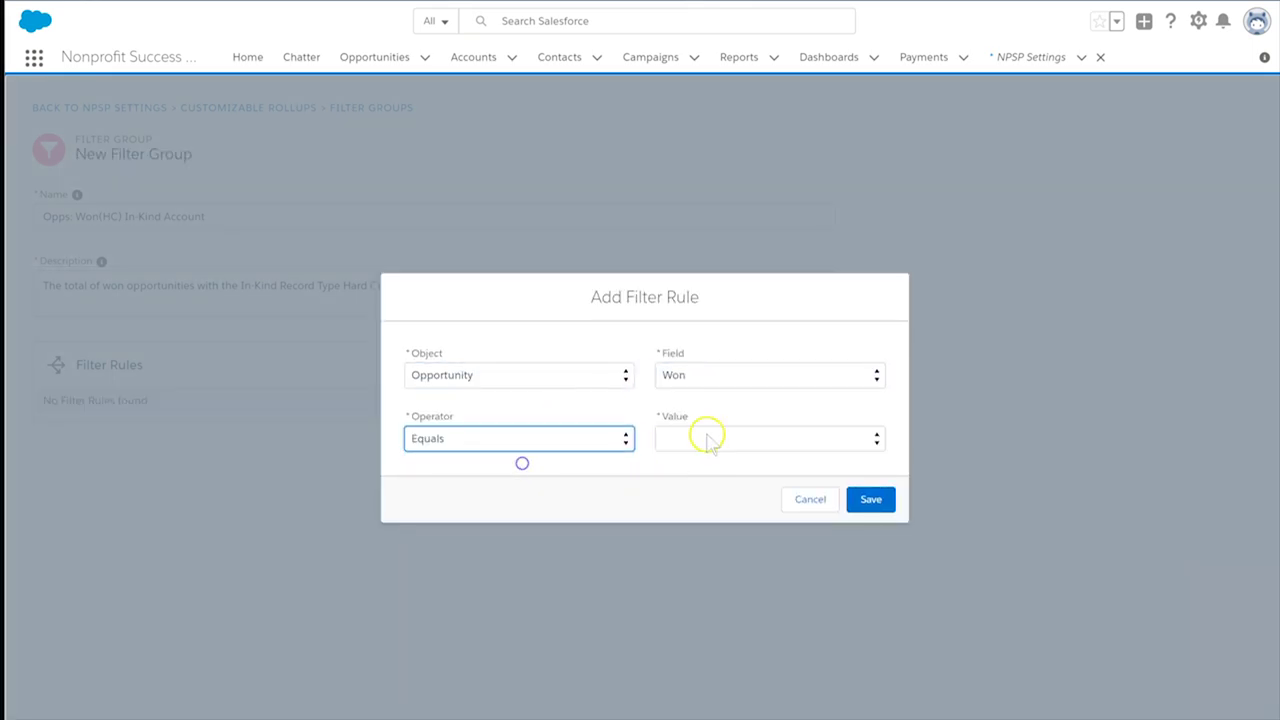
{"action": "left_click", "coordinate": [706, 430]}
{"action": "left_click", "coordinate": [702, 468]}
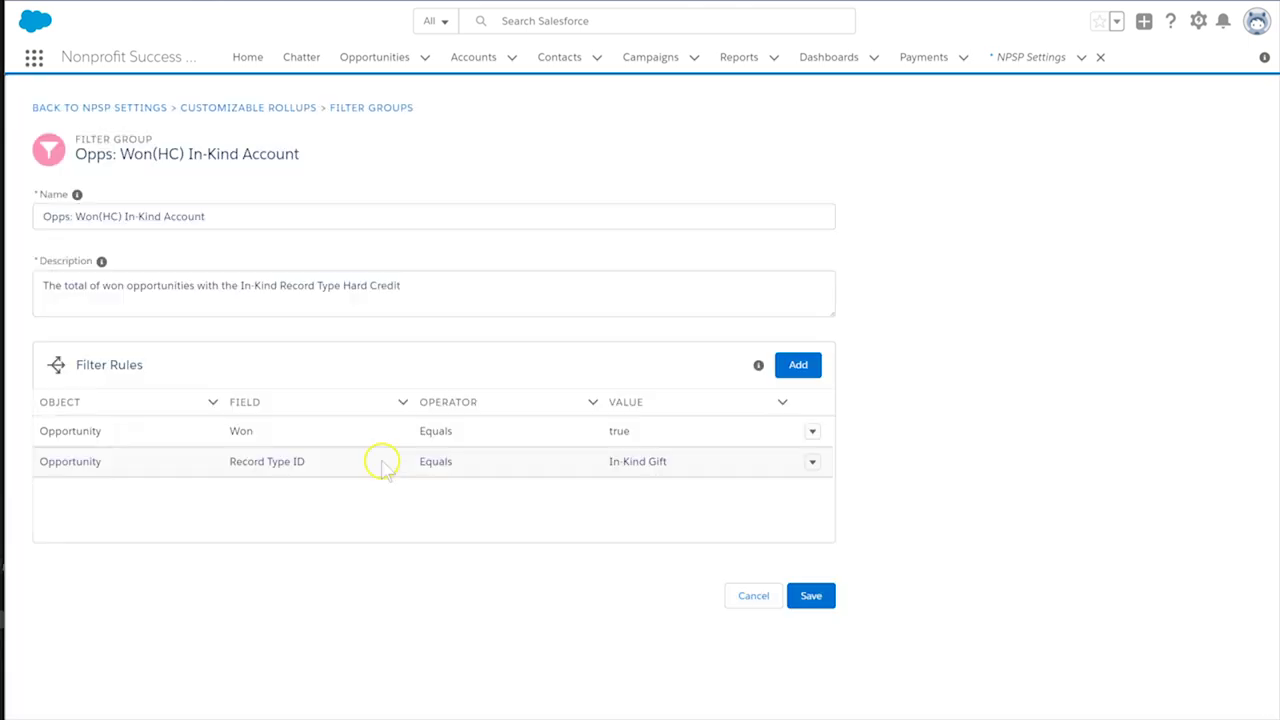
{"action": "left_click", "coordinate": [812, 596]}
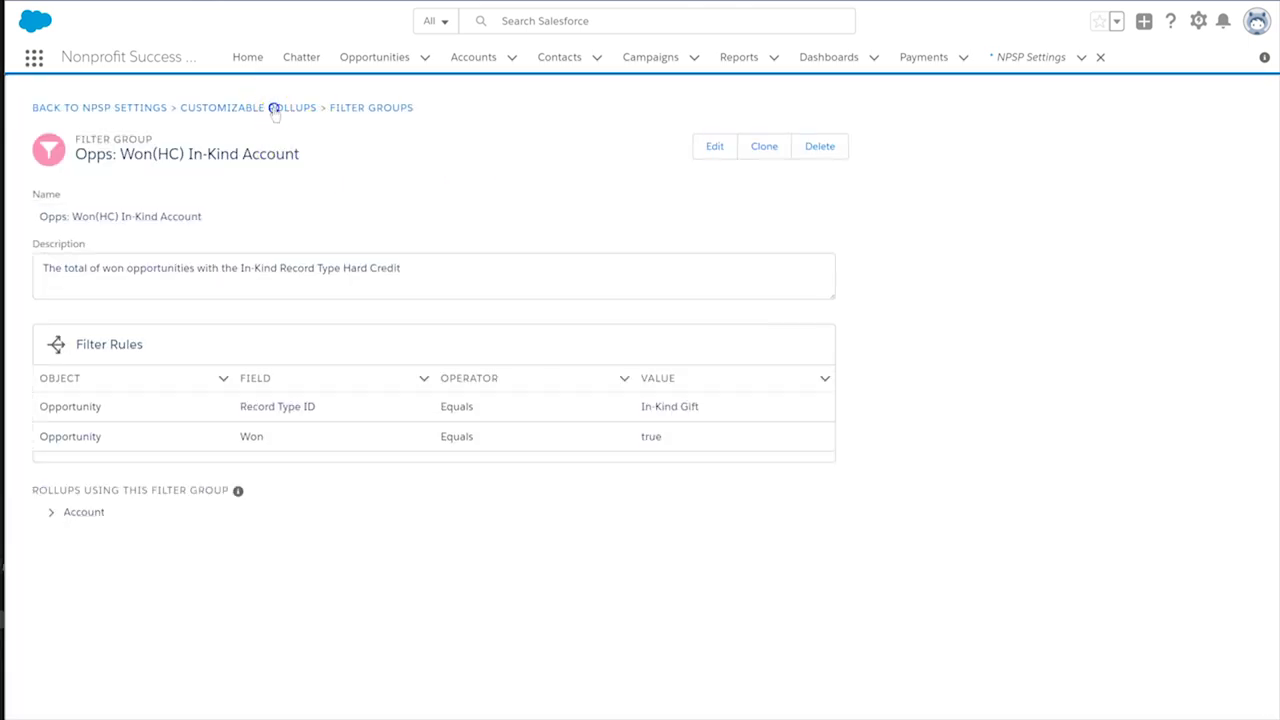
{"action": "left_click", "coordinate": [270, 107]}
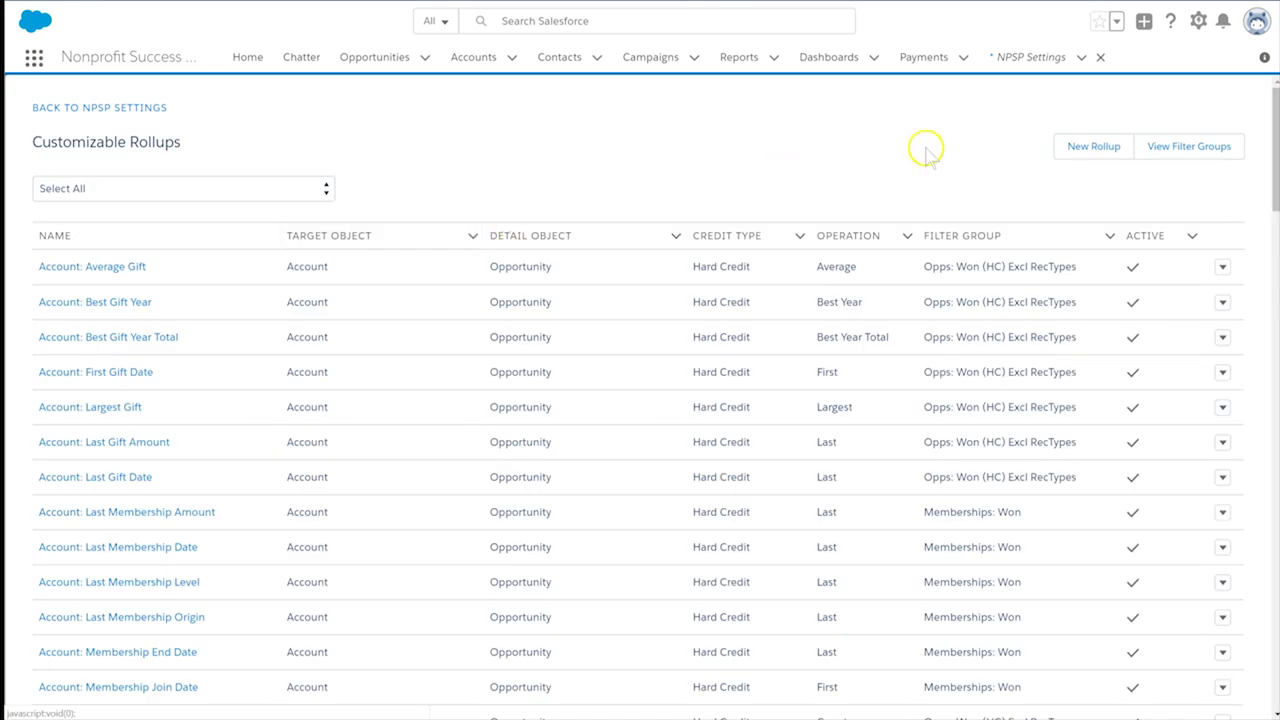
Create a new rollup targeting the Account field Total In-Kind Gifts
{"action": "left_click", "coordinate": [1091, 145]}
{"action": "left_click", "coordinate": [218, 262]}
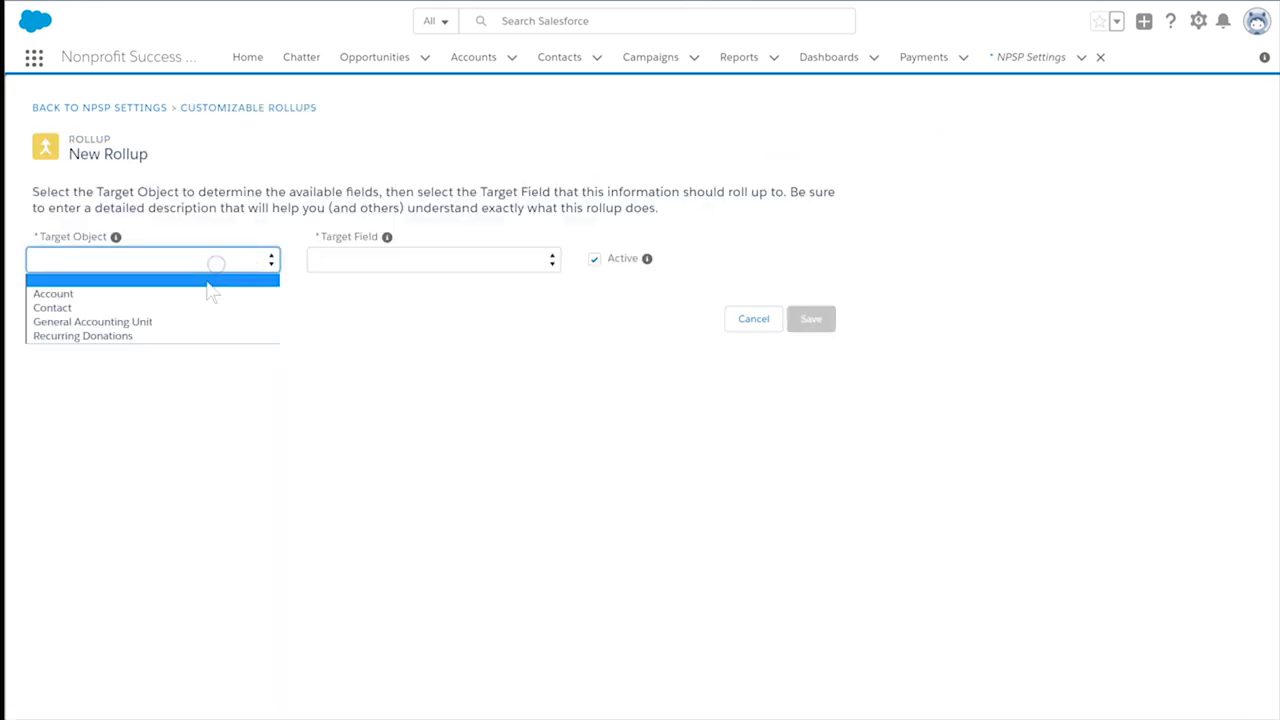
{"action": "left_click", "coordinate": [204, 292]}
{"action": "left_click", "coordinate": [410, 268]}
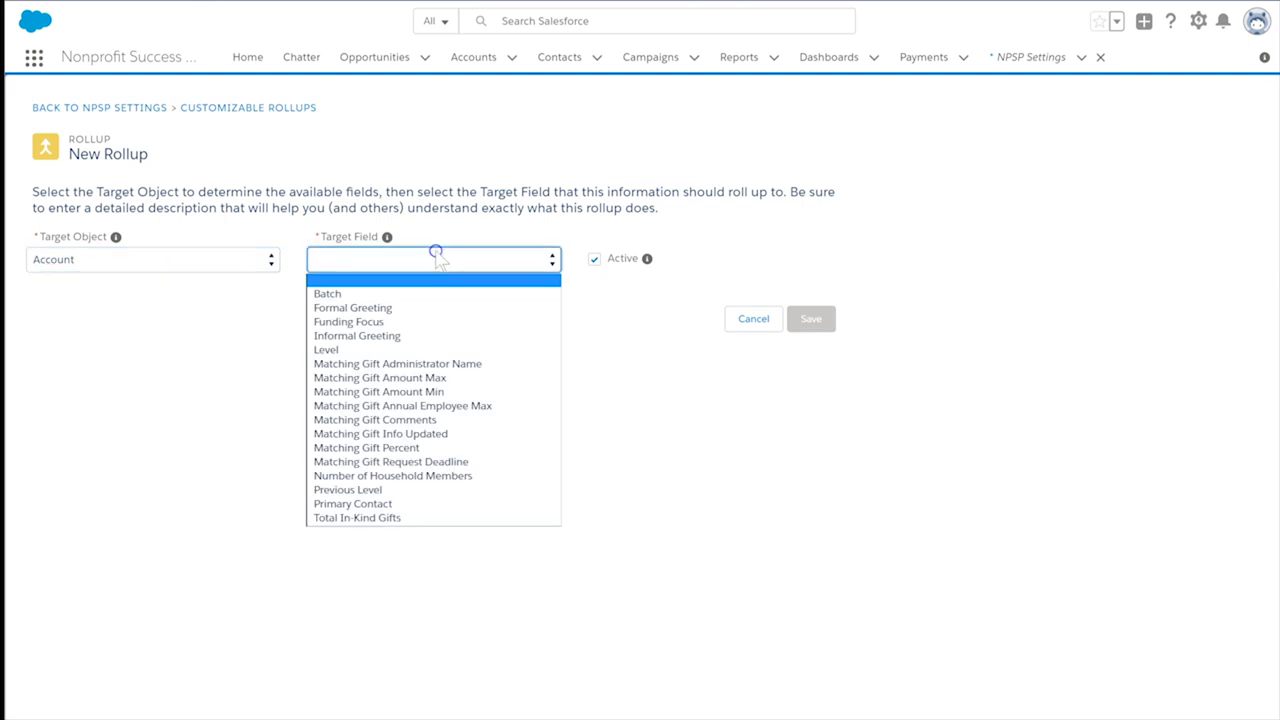
{"action": "type", "text": "tal In-Kind Gifts"}
{"action": "key", "text": "Return"}
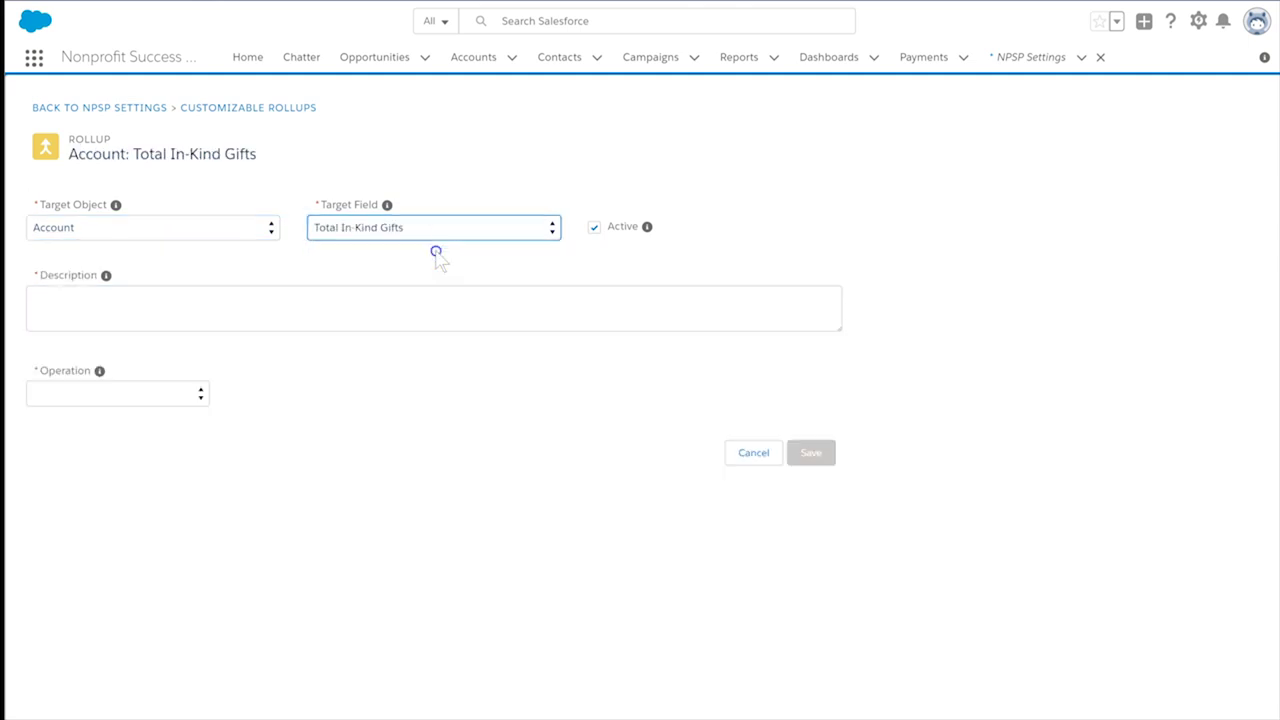
Describe it as all-time in-kind gifts by account hard credit, using Sum over All Time
{"action": "left_click", "coordinate": [280, 310]}
{"action": "type", "text": "Calculates total in-kind gifts for all "}
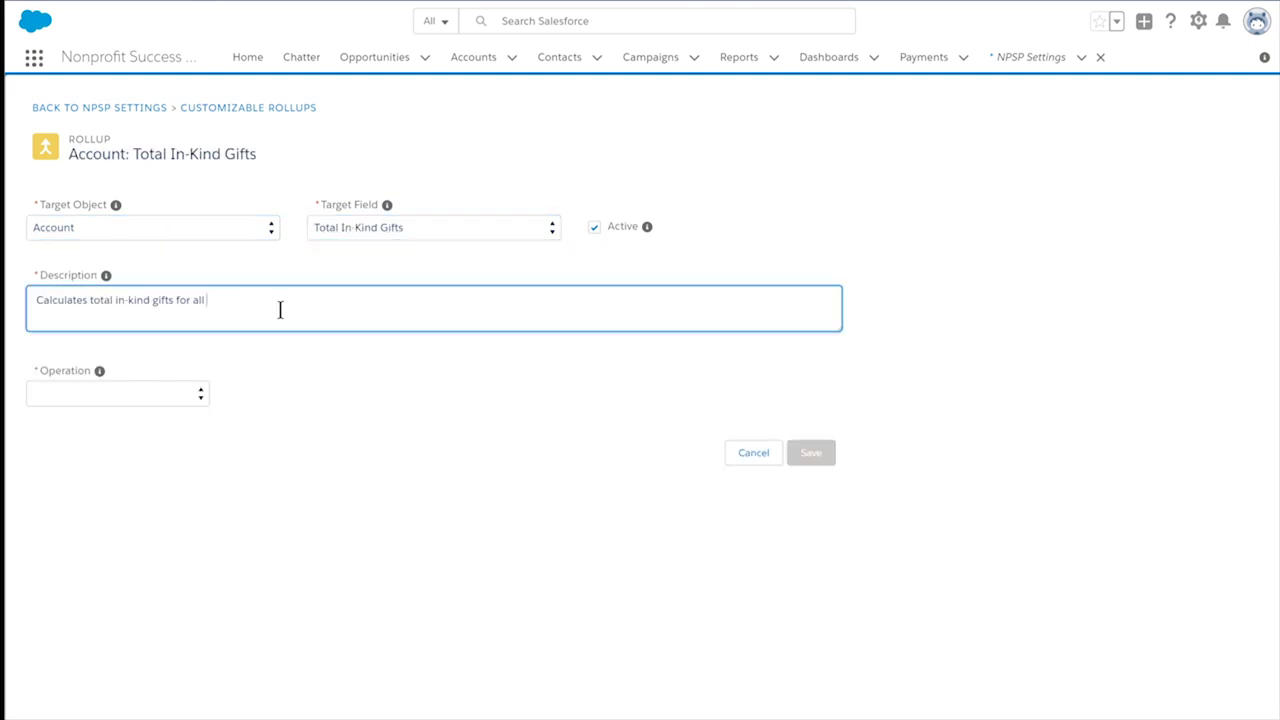
{"action": "type", "text": "time related to account hard credit"}
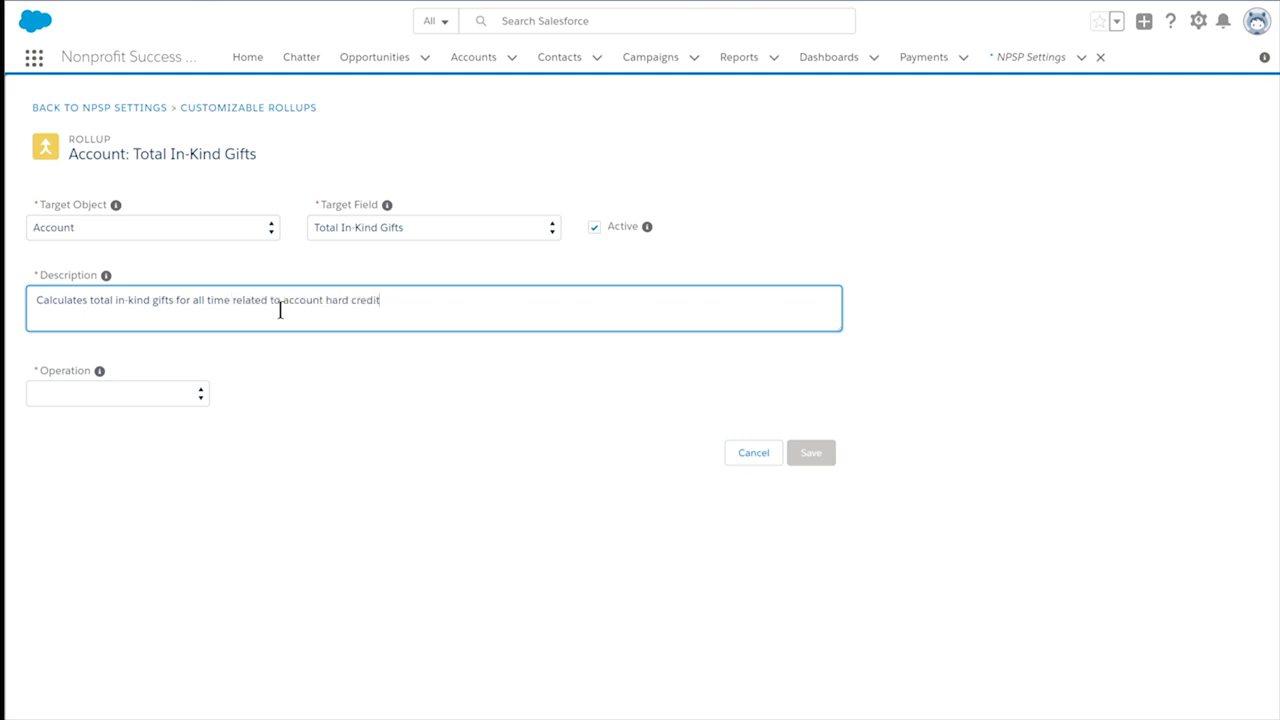
{"action": "left_click", "coordinate": [172, 396]}
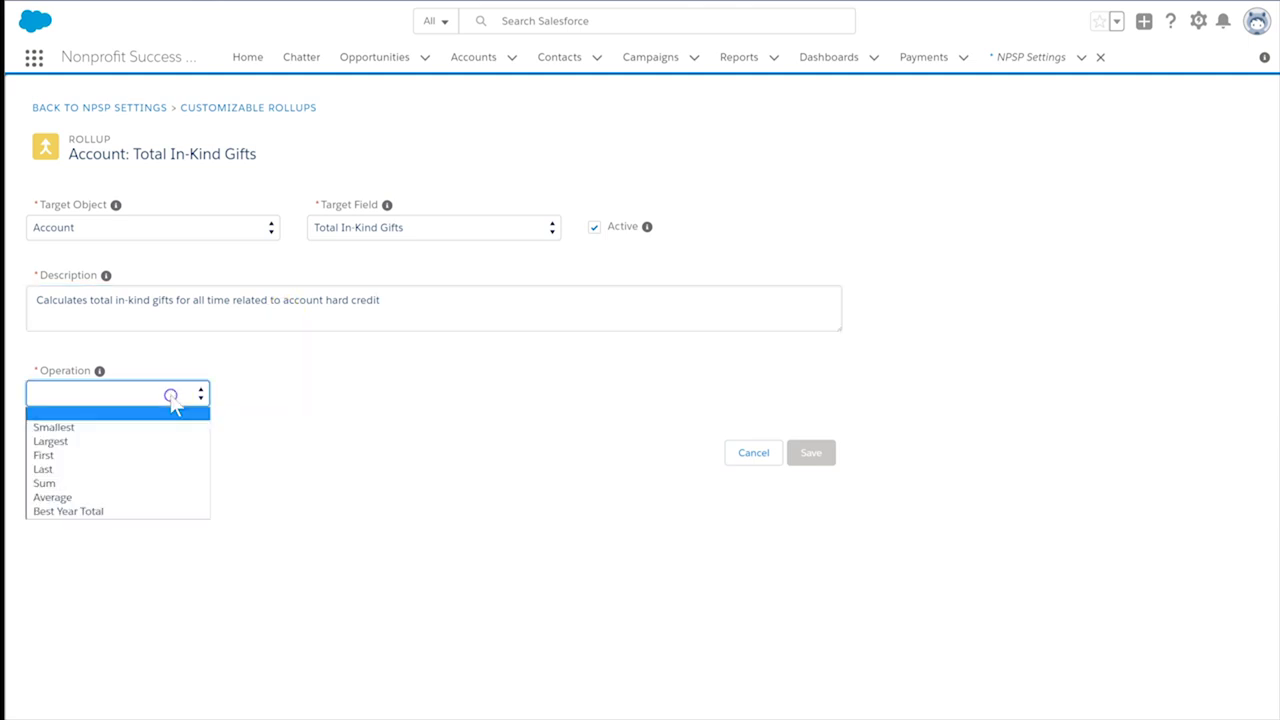
{"action": "left_click", "coordinate": [139, 482]}
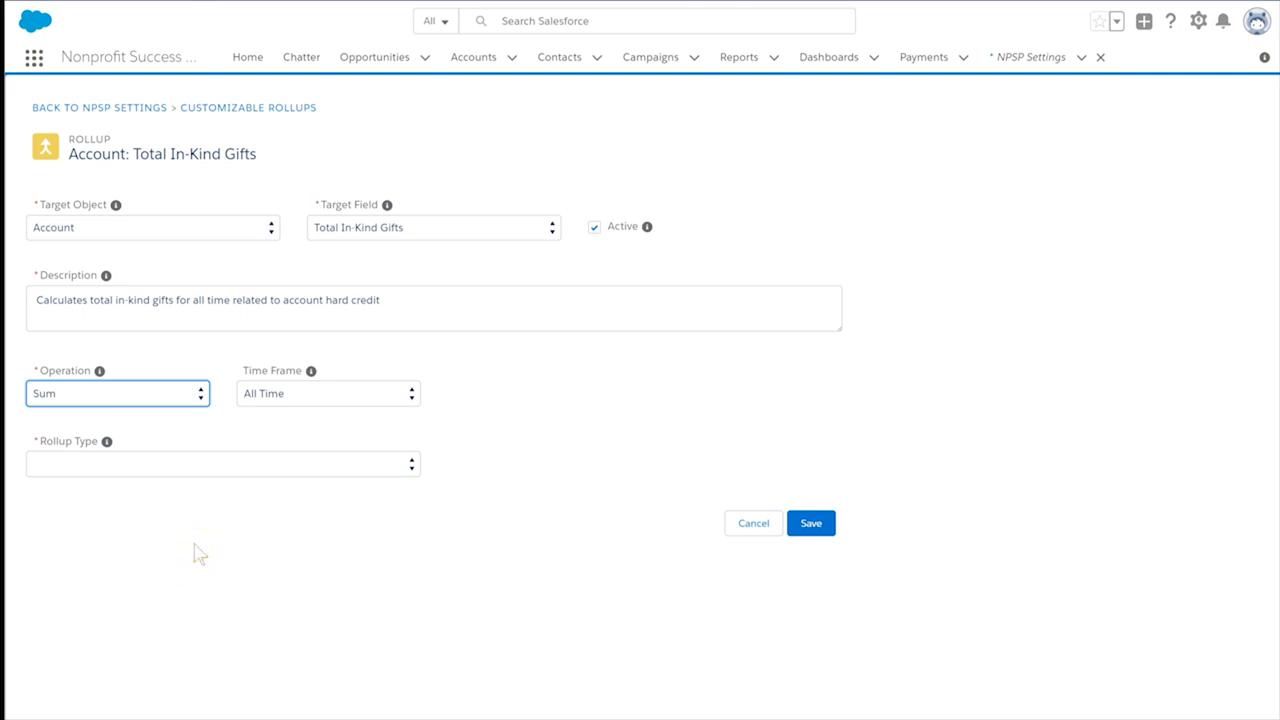
{"action": "left_click", "coordinate": [253, 522]}
{"action": "left_click", "coordinate": [318, 391]}
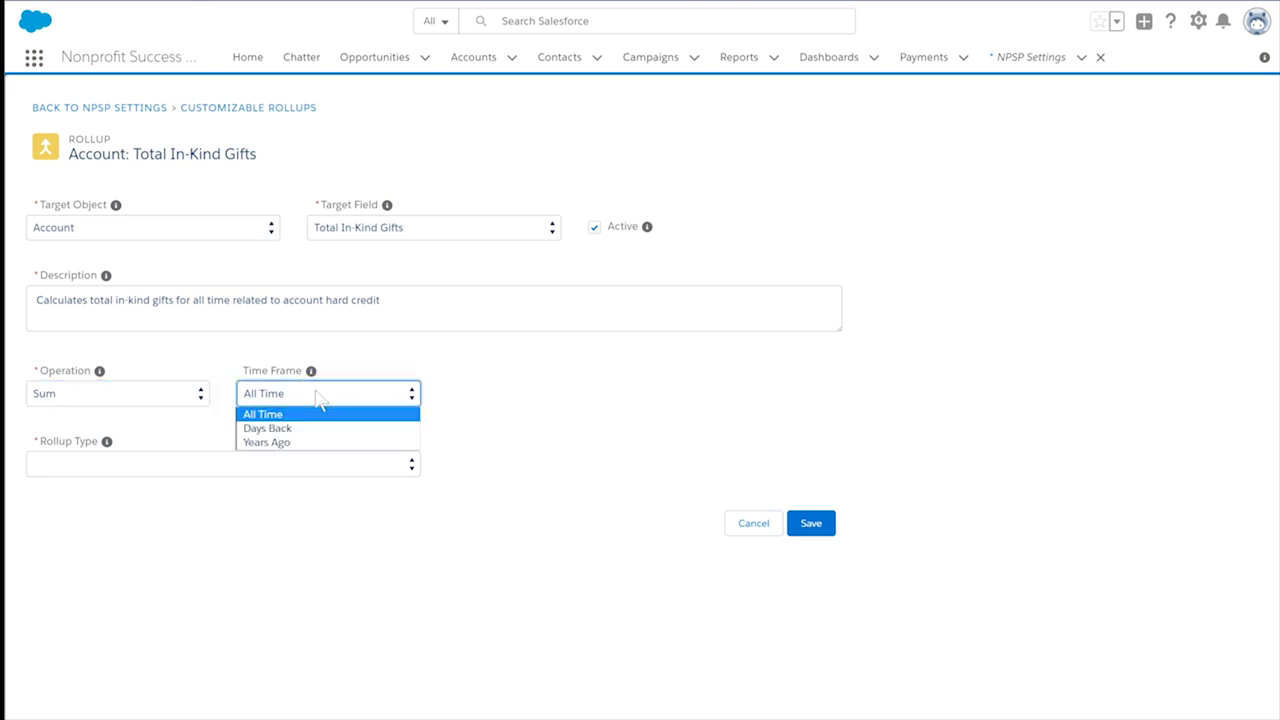
{"action": "left_click", "coordinate": [316, 392]}
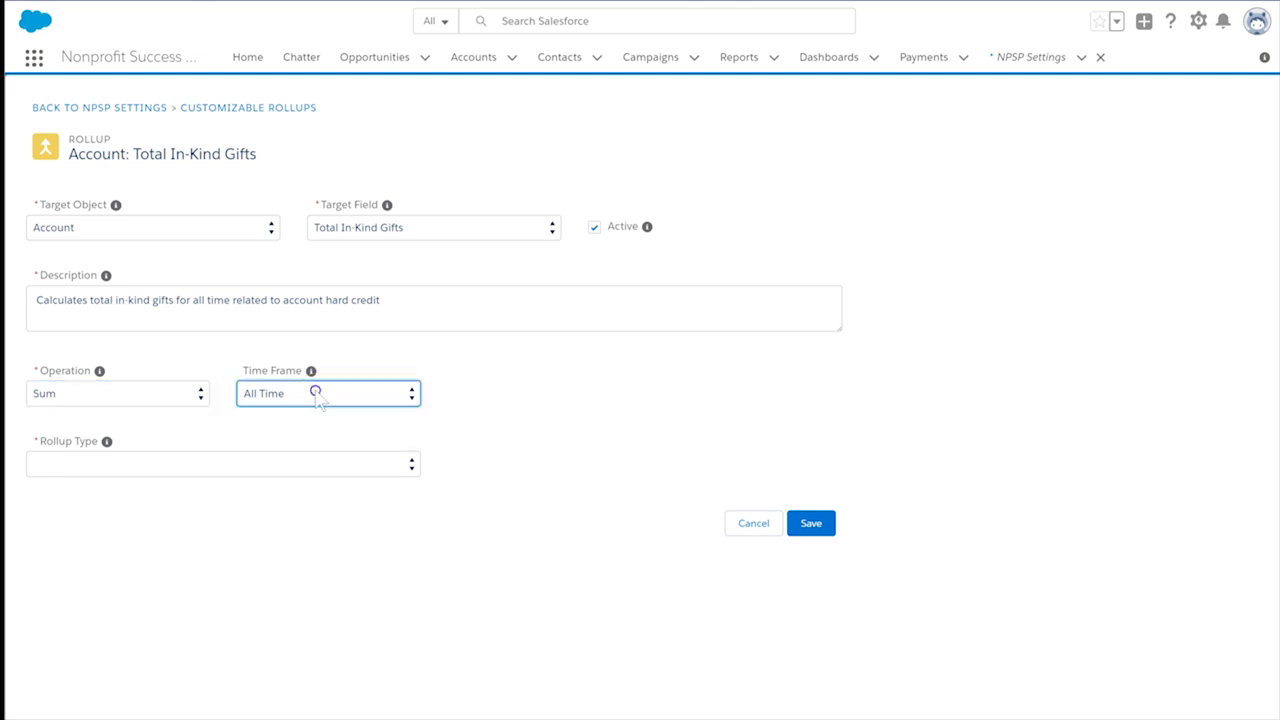
Choose rollup type Opportunity -> Account (Hard Credit) and filter group Opps: Won(HC) In-Kind Account
{"action": "left_click", "coordinate": [306, 466]}
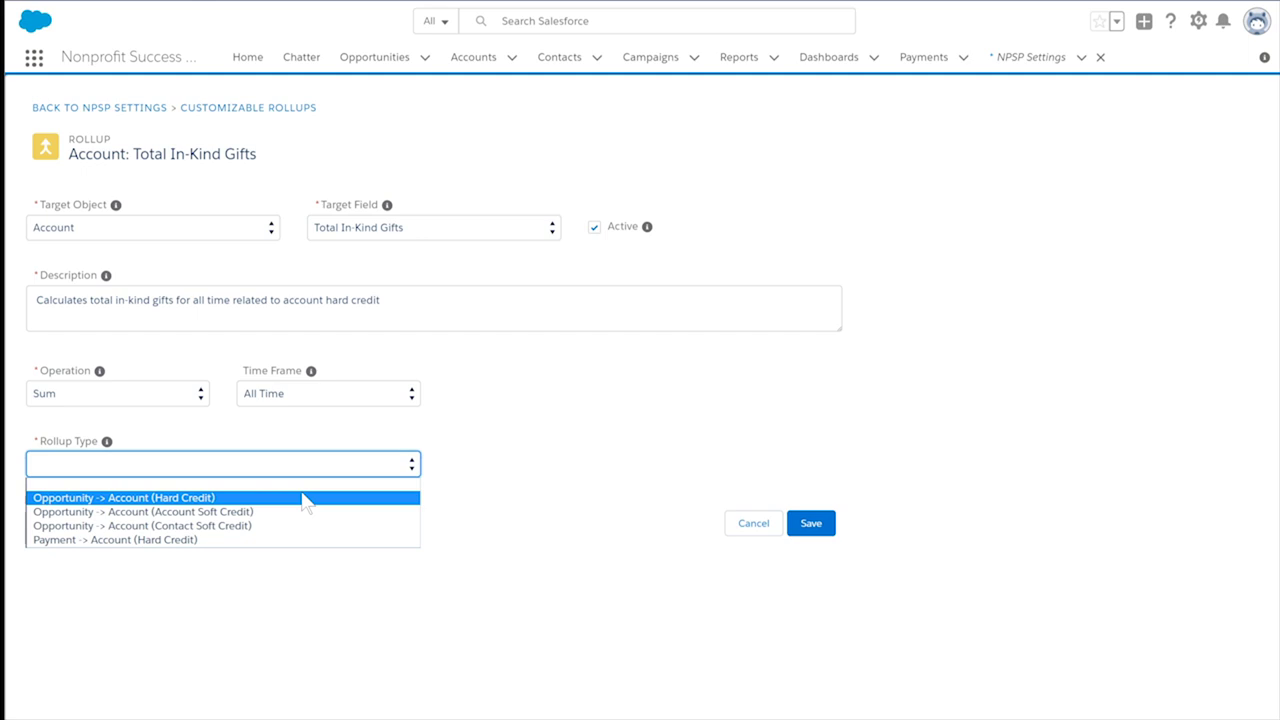
{"action": "left_click", "coordinate": [306, 498]}
{"action": "left_click", "coordinate": [590, 468]}
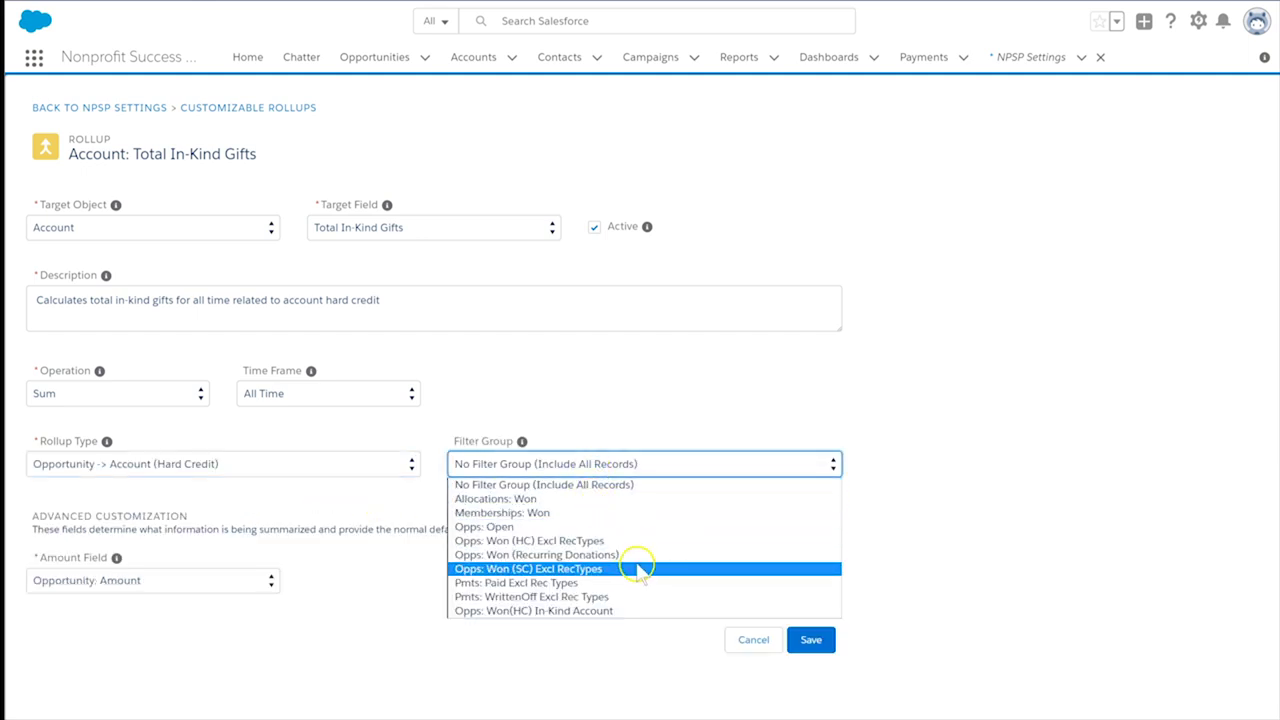
{"action": "left_click", "coordinate": [636, 610]}
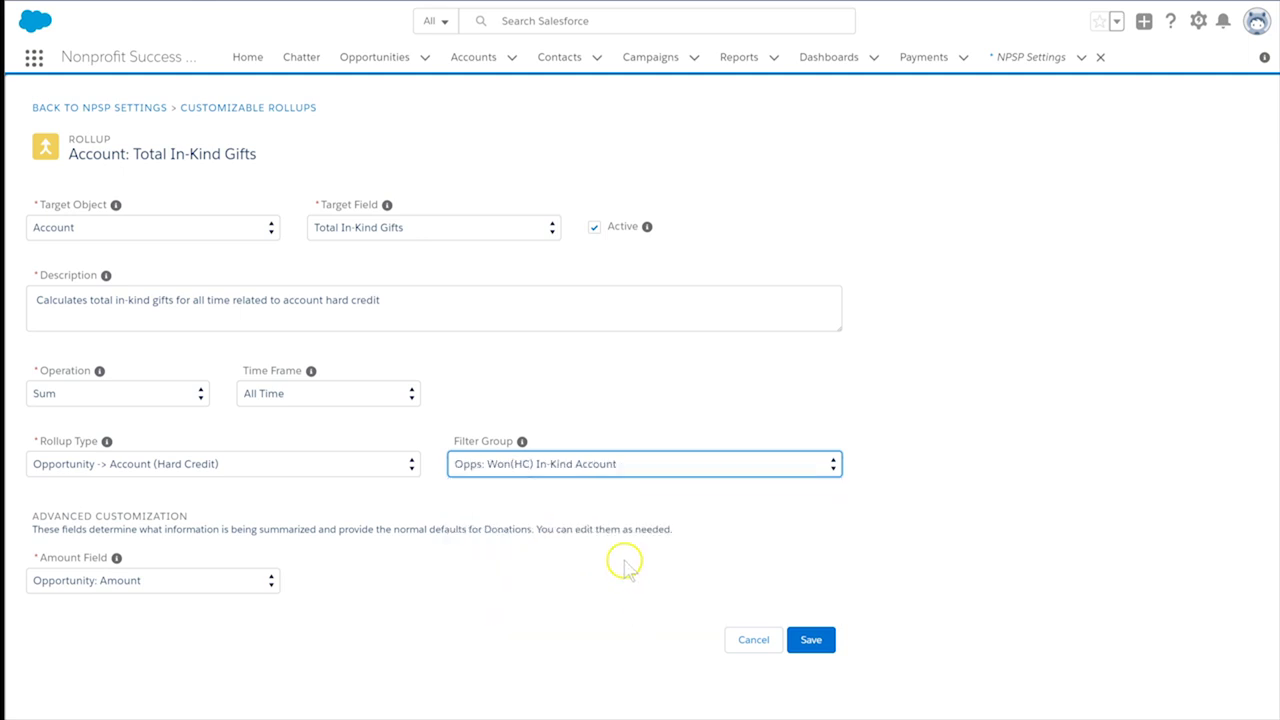
Keep Opportunity: Amount as the summed field and save the rollup
{"action": "left_click", "coordinate": [232, 581]}
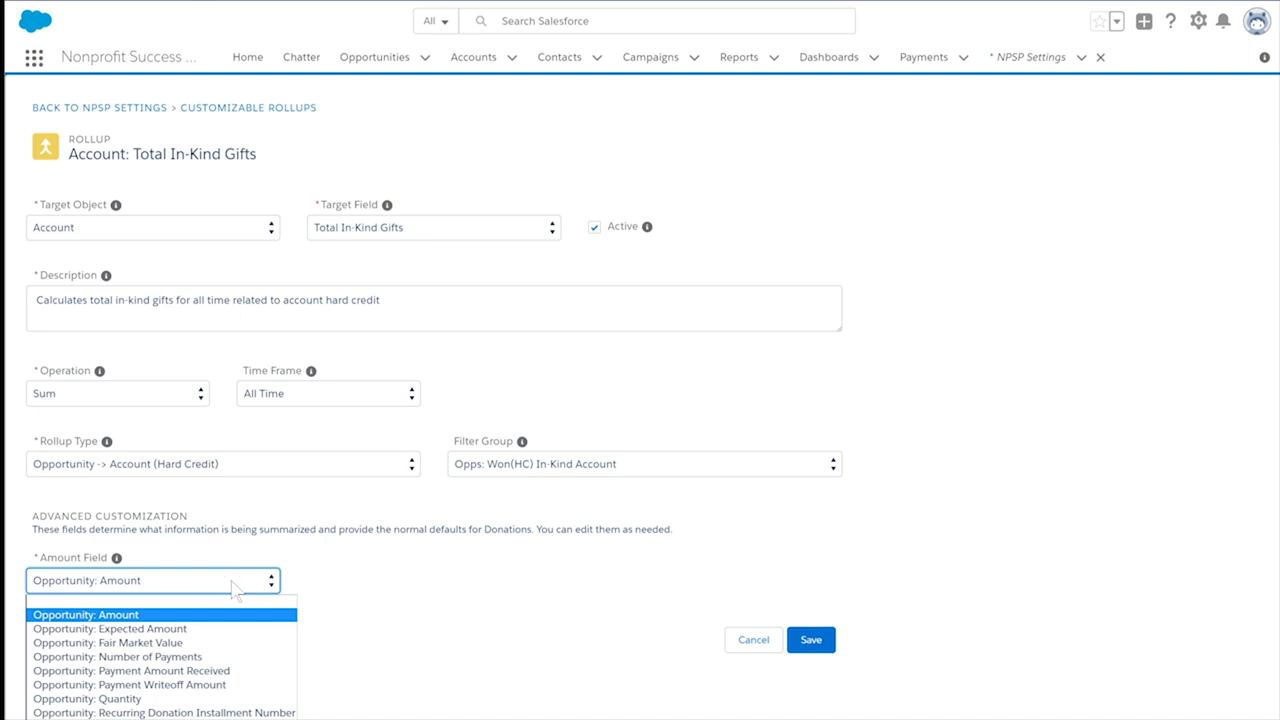
{"action": "left_click", "coordinate": [232, 582]}
{"action": "left_click", "coordinate": [194, 633]}
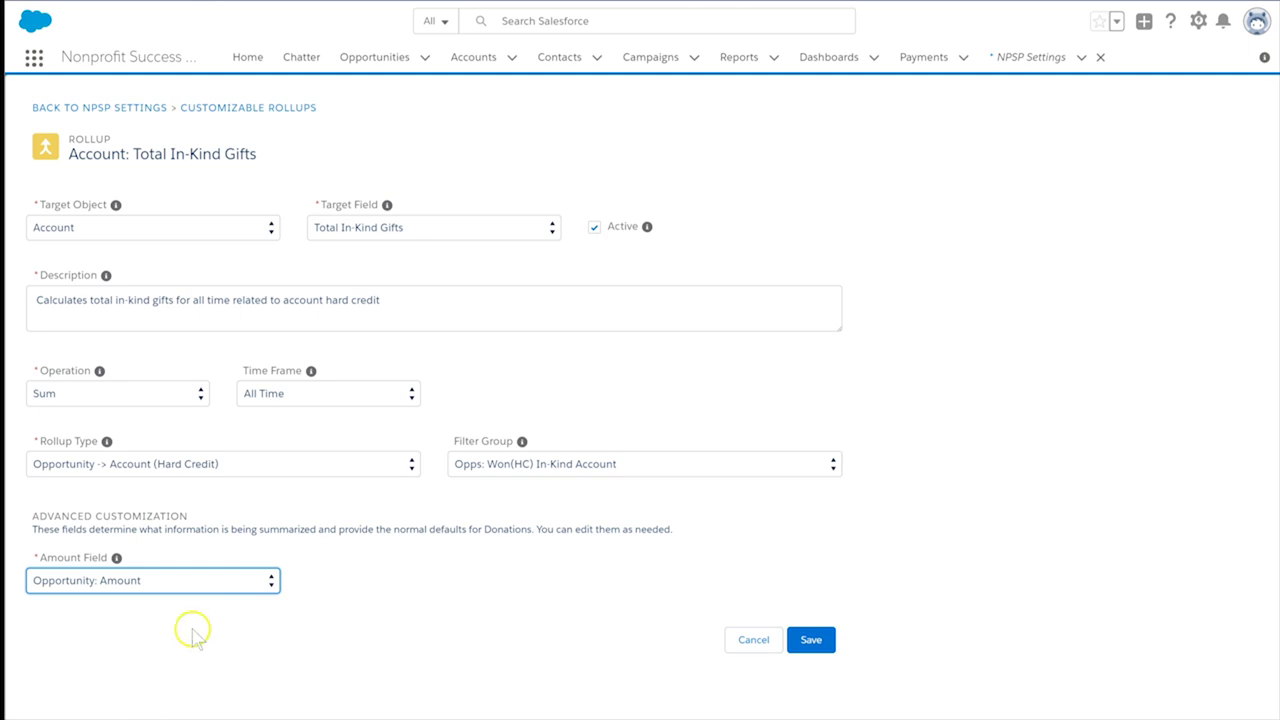
{"action": "left_click", "coordinate": [205, 588]}
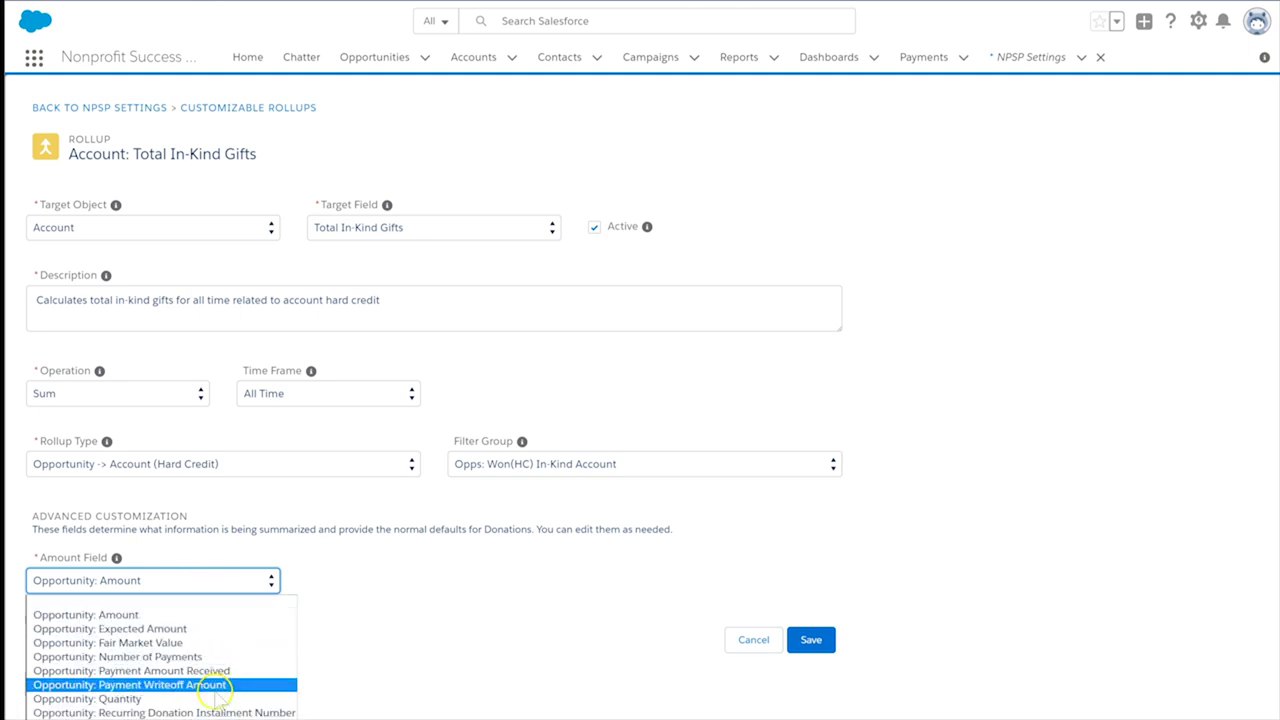
{"action": "left_click", "coordinate": [231, 615]}
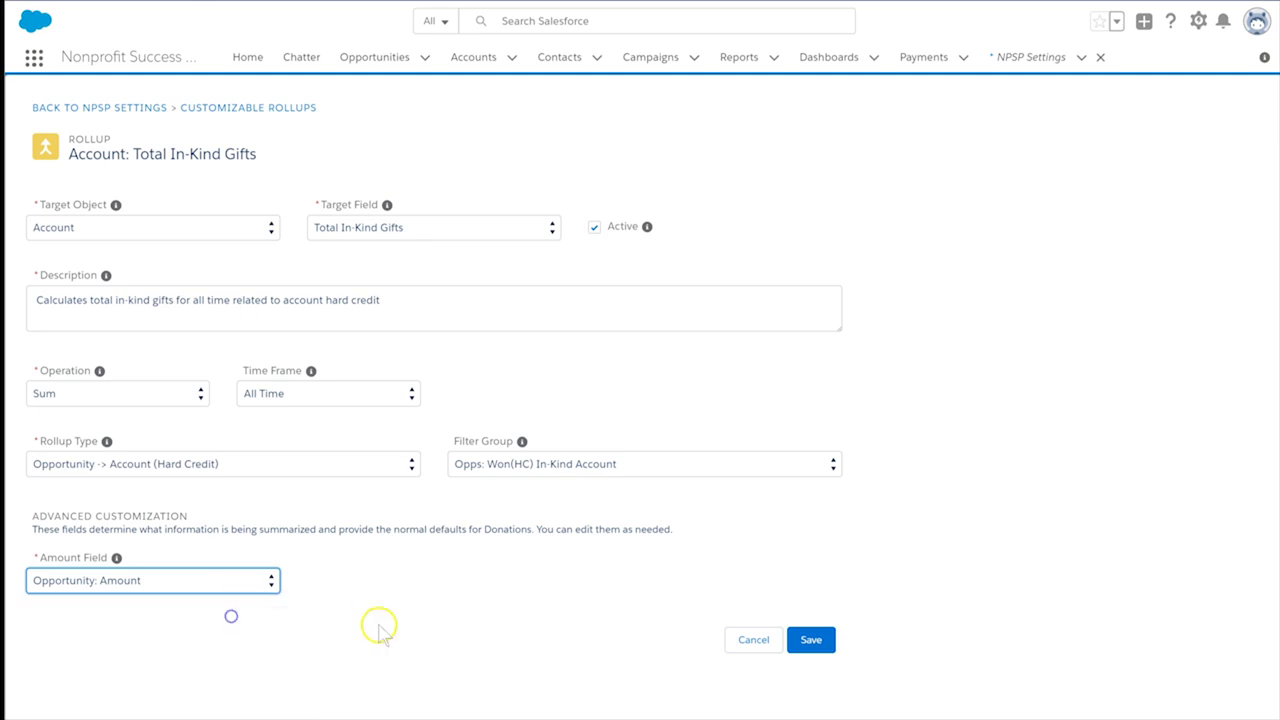
{"action": "left_click", "coordinate": [808, 643]}
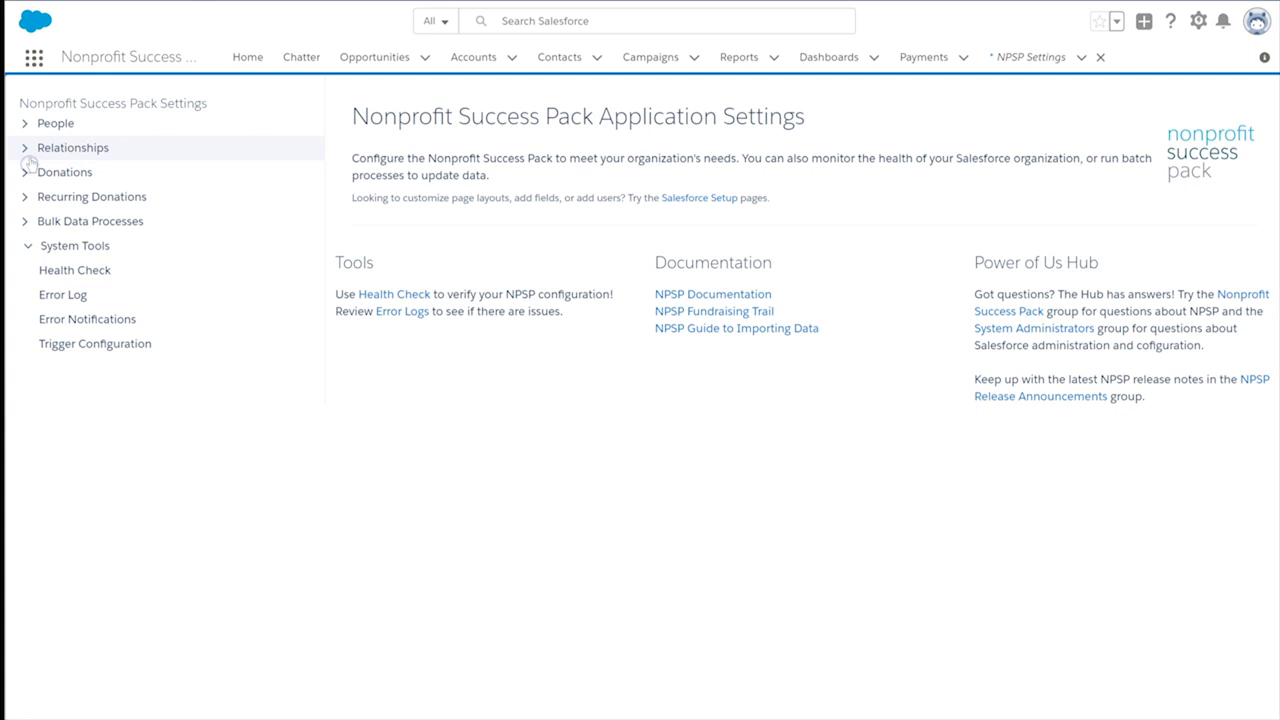
Run the Rollup Donations Batch from the Bulk Data Processes settings
{"action": "left_click", "coordinate": [25, 222]}
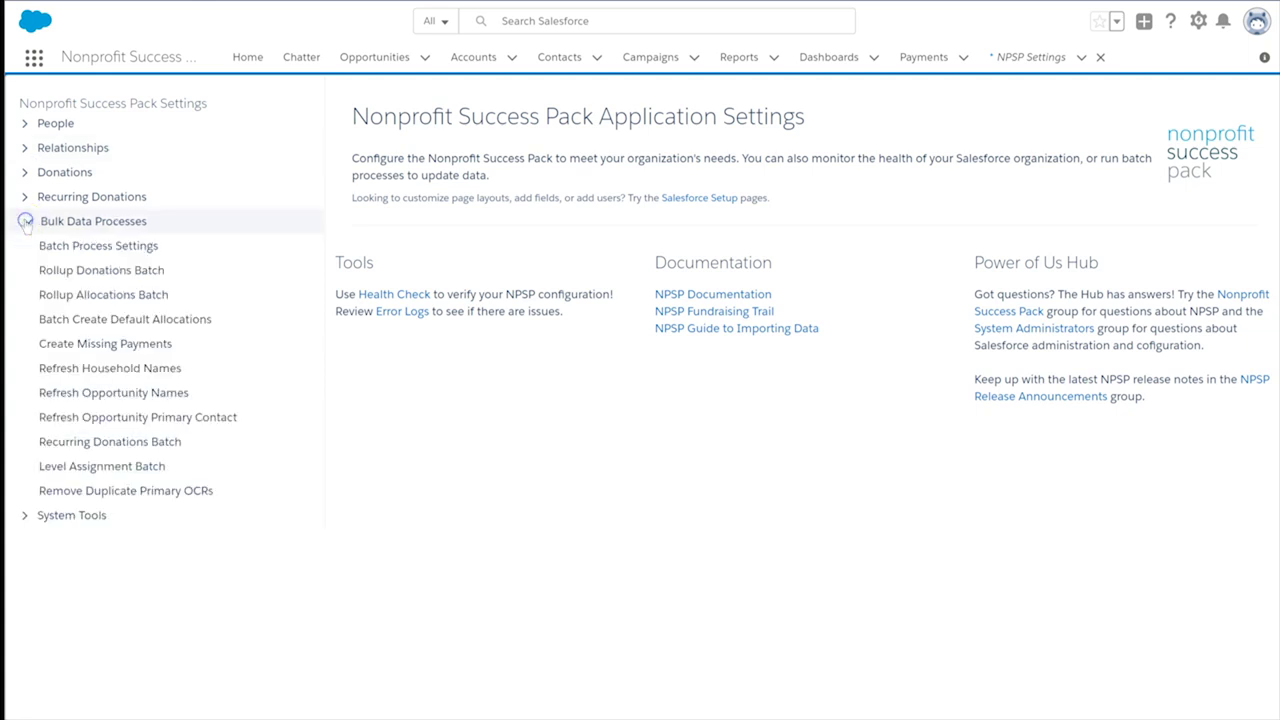
{"action": "left_click", "coordinate": [102, 272]}
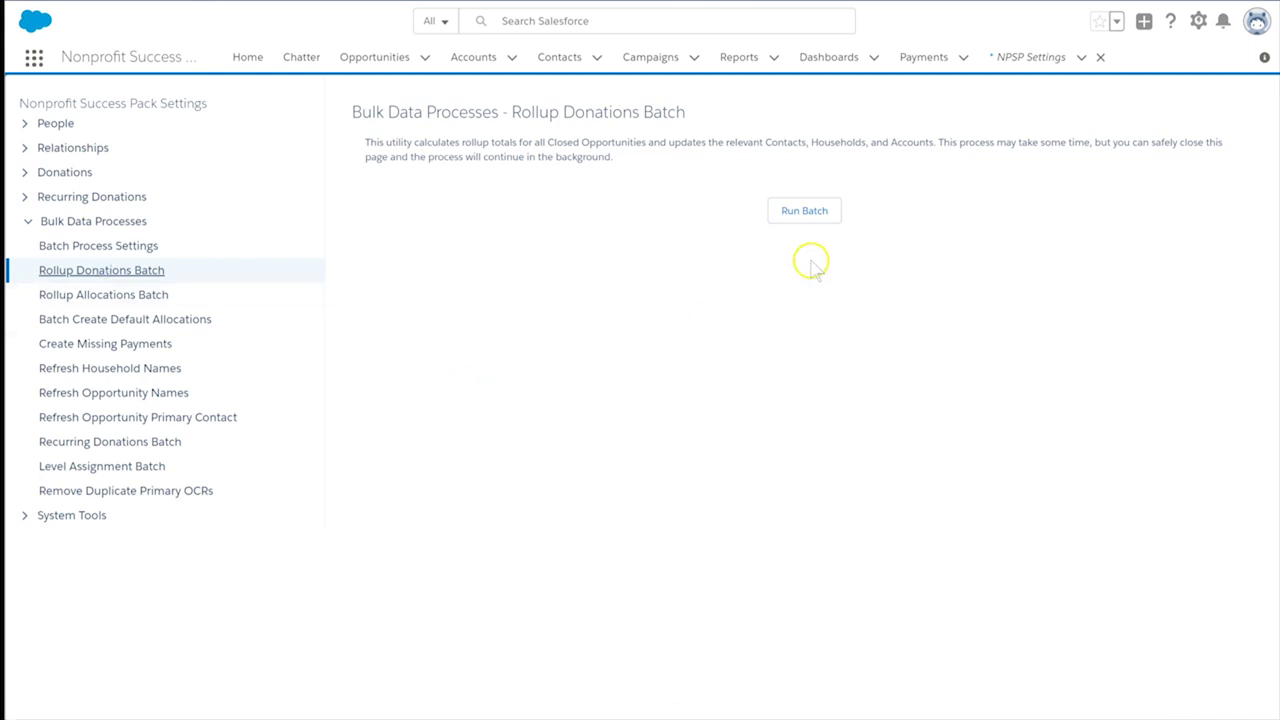
{"action": "left_click", "coordinate": [805, 211]}
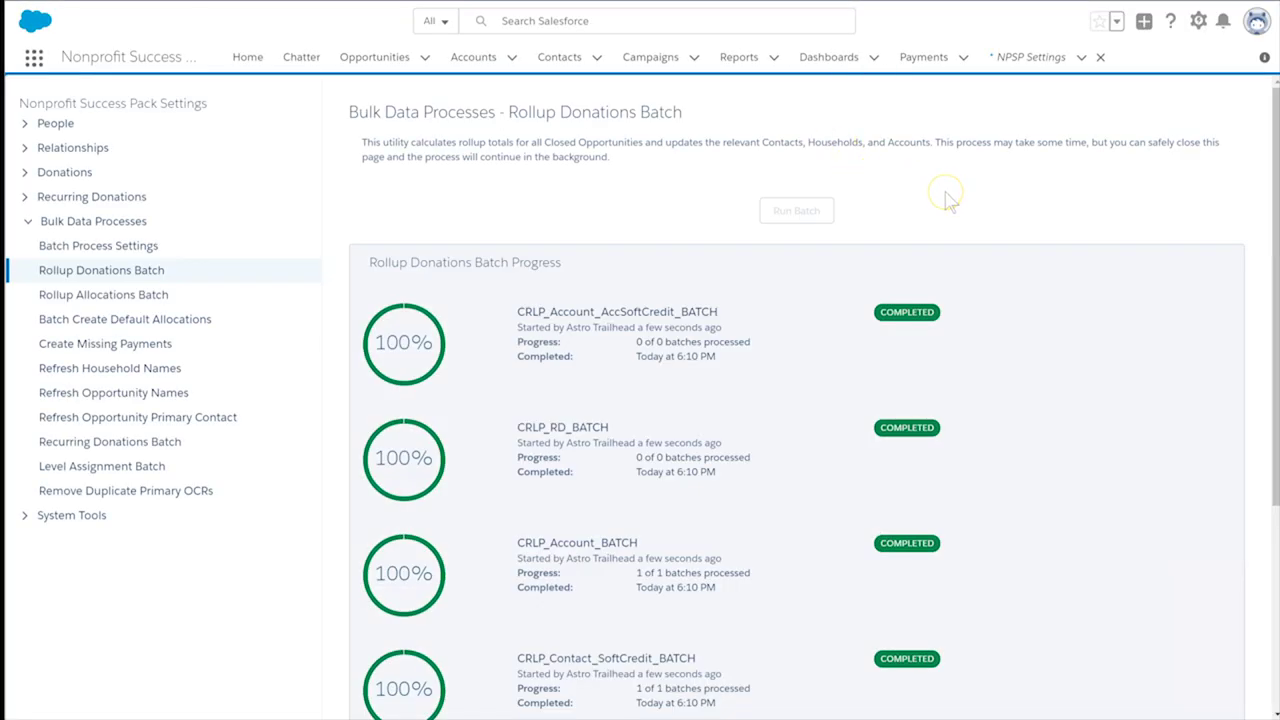